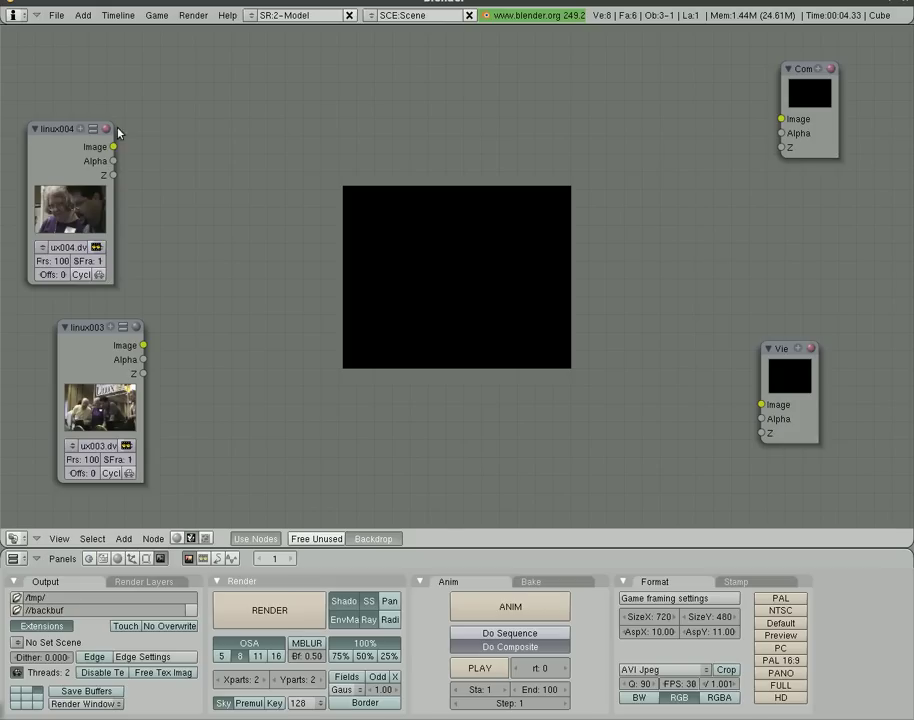
# - Move the linux004 clip node up-right and bring up the Add > Convertor node list
pyautogui.moveTo(65, 130); pyautogui.dragTo(98, 115)
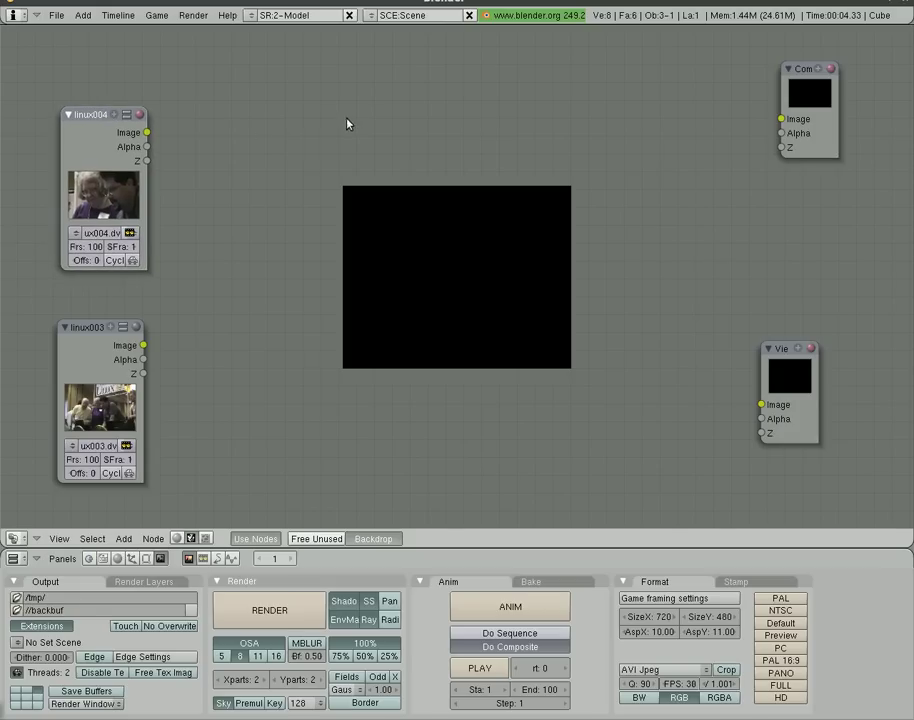
pyautogui.press('space')
pyautogui.moveTo(440, 175)
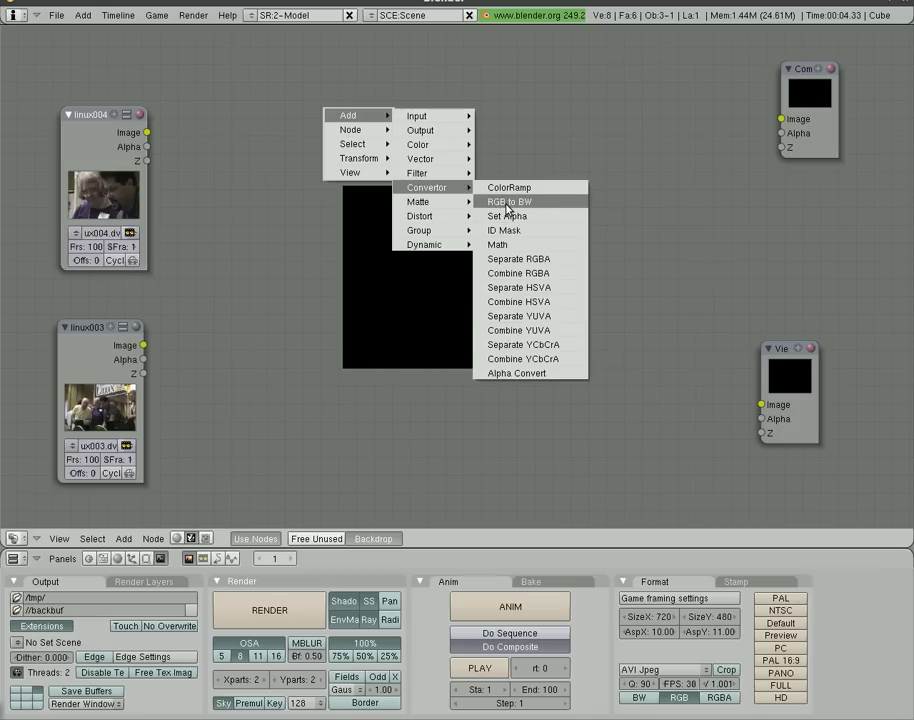
# - Add an RGB to BW node, link its Val output to the Viewer Image input, and place it above the preview
pyautogui.click(508, 204)
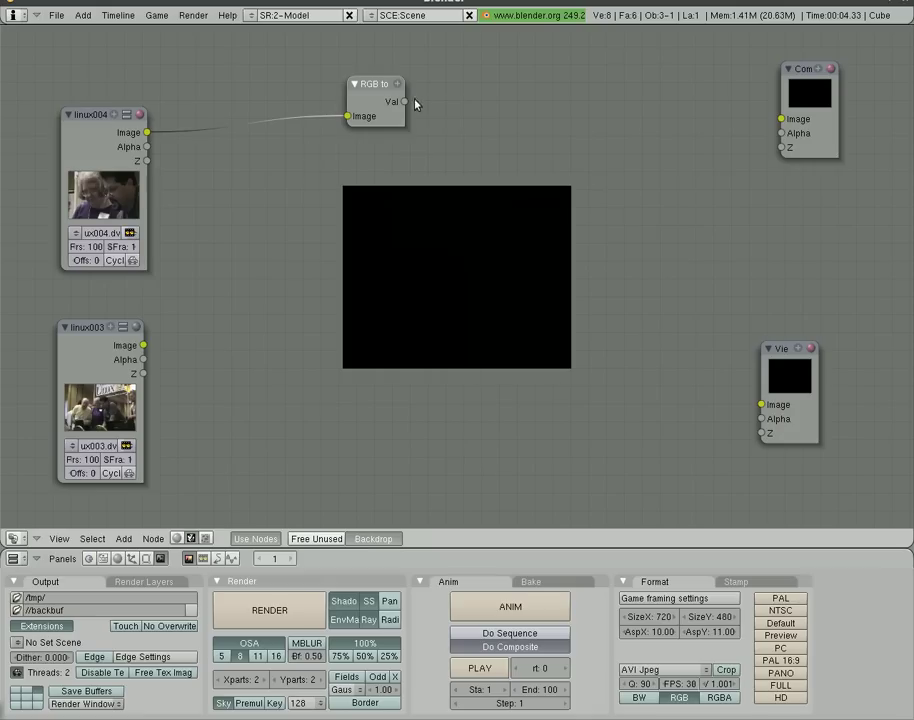
pyautogui.moveTo(404, 102); pyautogui.dragTo(761, 400)
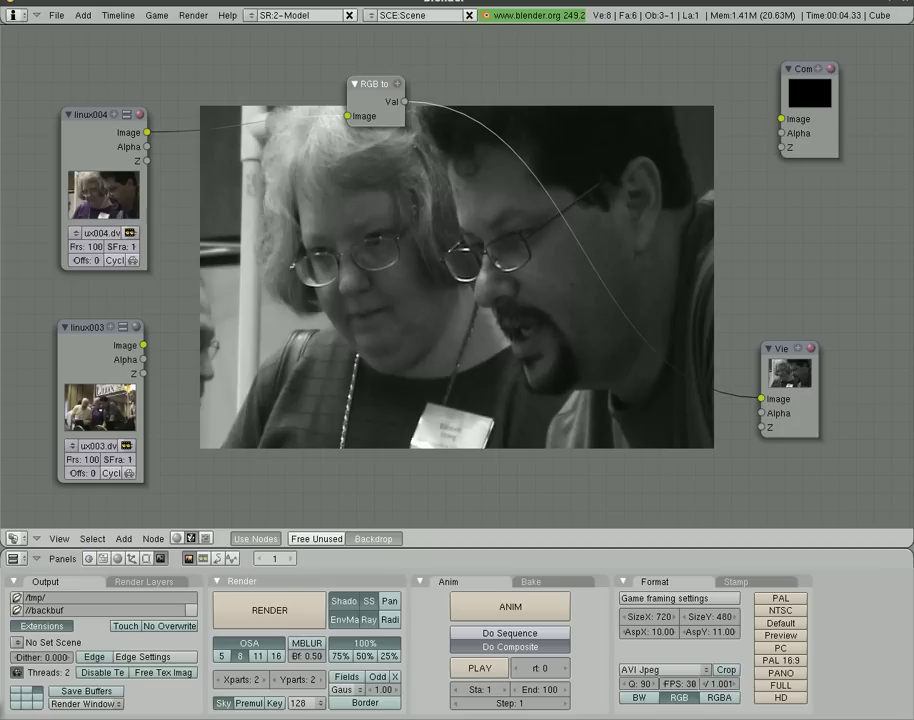
pyautogui.click(354, 84)
pyautogui.click(354, 84)
pyautogui.moveTo(357, 88); pyautogui.dragTo(272, 73)
pyautogui.click(270, 69)
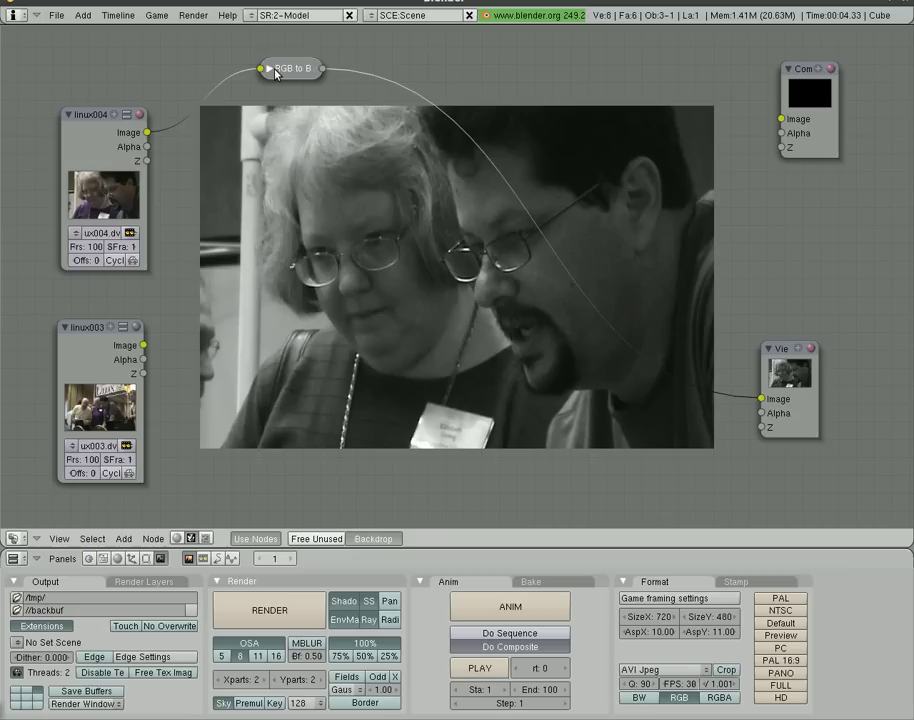
pyautogui.click(269, 69)
# - Shift the RGB to BW node right and browse to the Add > Distort node list
pyautogui.moveTo(299, 72); pyautogui.dragTo(390, 73)
pyautogui.press('space')
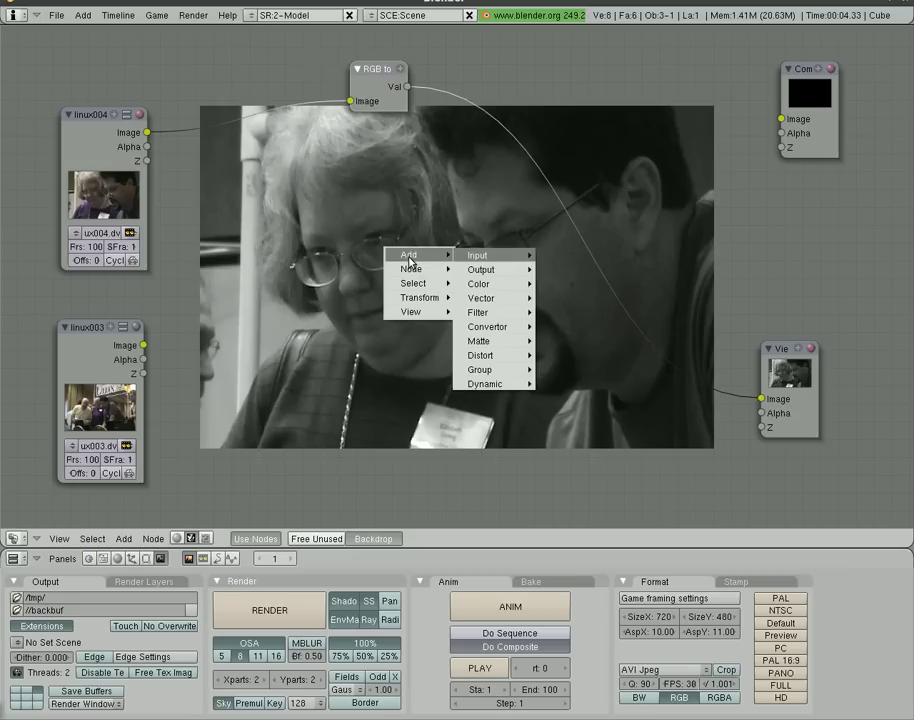
pyautogui.moveTo(443, 330)
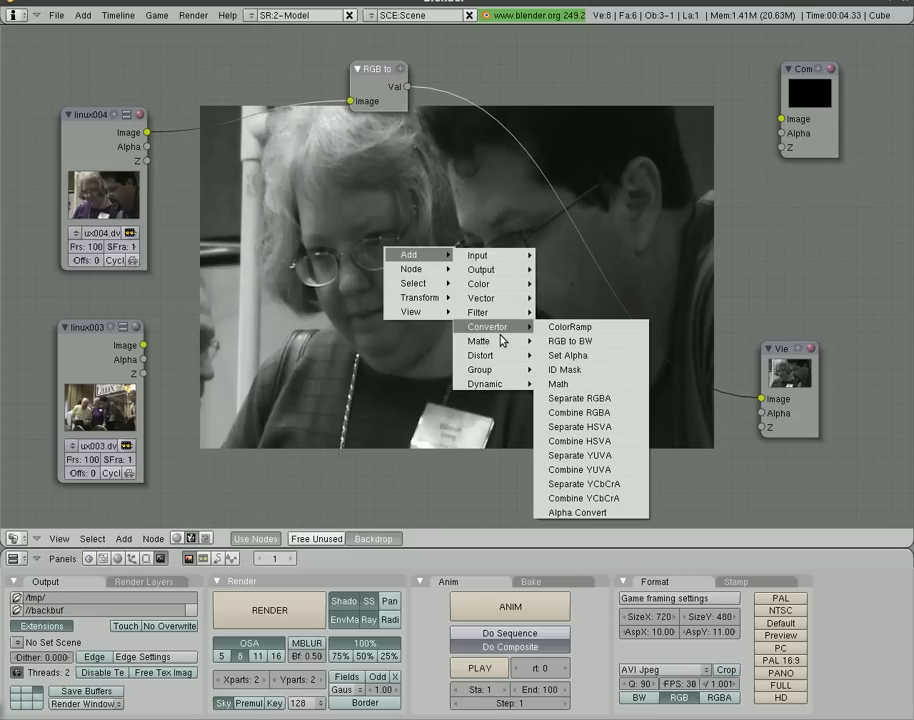
pyautogui.moveTo(500, 349)
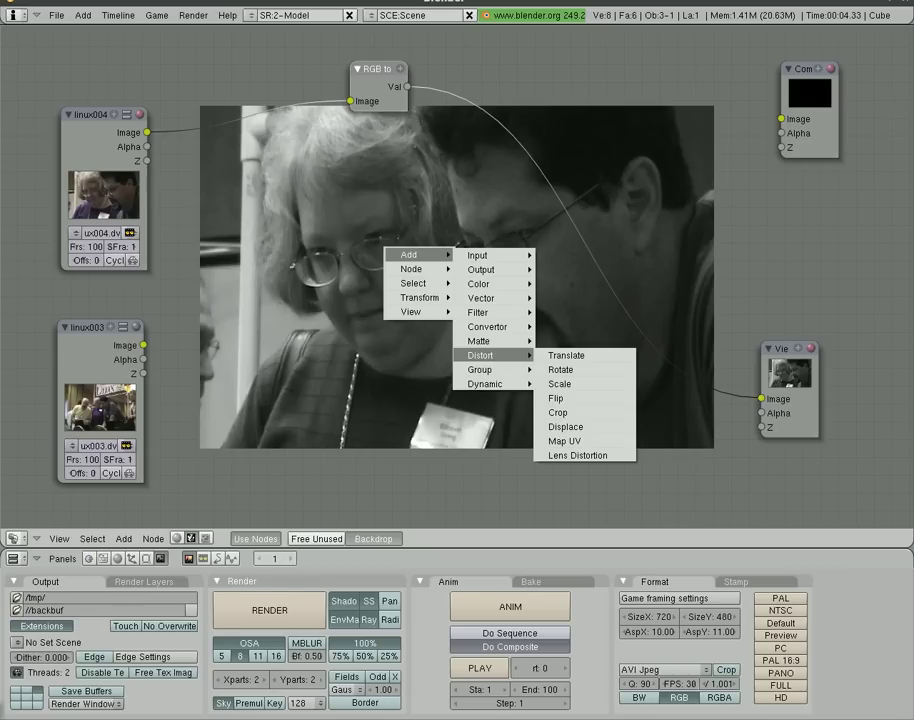
# - Wire a Lens Distortion node between linux004 and the Viewer with Distort set to 0.60
pyautogui.click(560, 456)
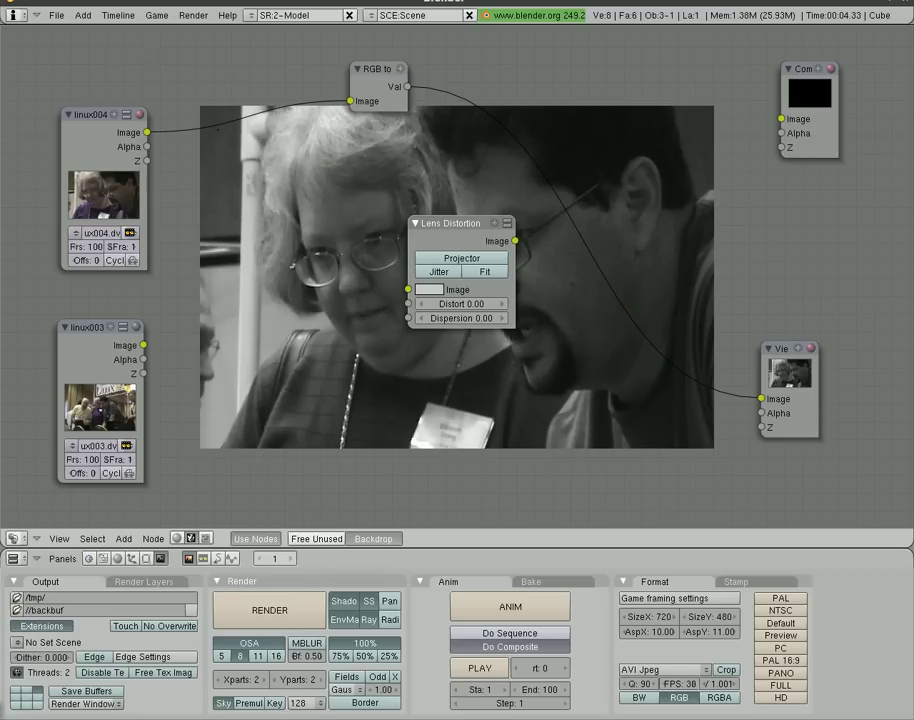
pyautogui.moveTo(147, 132); pyautogui.dragTo(408, 289)
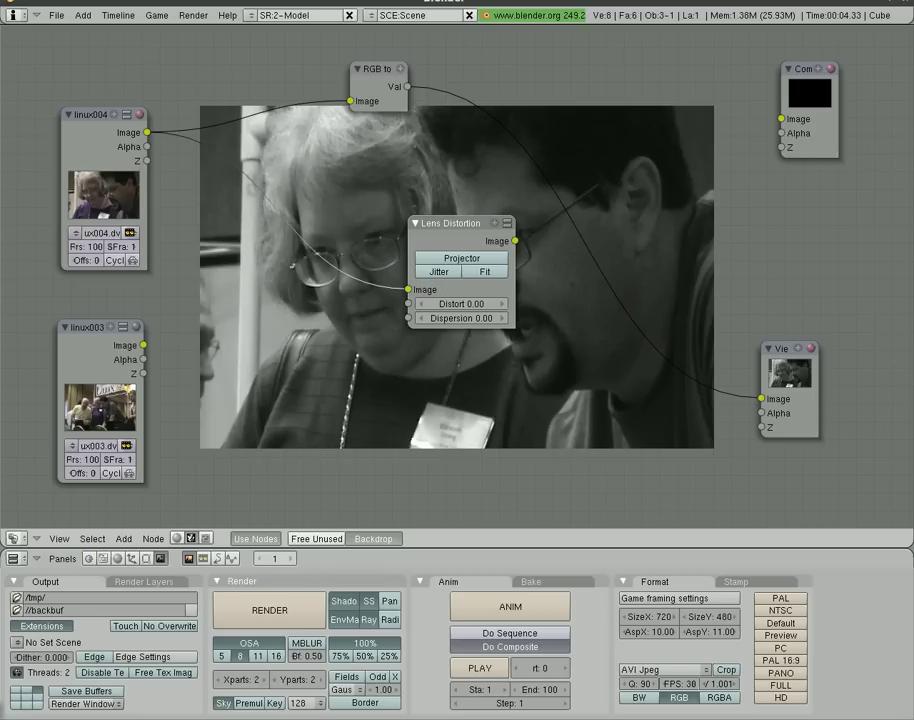
pyautogui.moveTo(515, 241); pyautogui.dragTo(761, 398)
pyautogui.moveTo(463, 242); pyautogui.dragTo(430, 370)
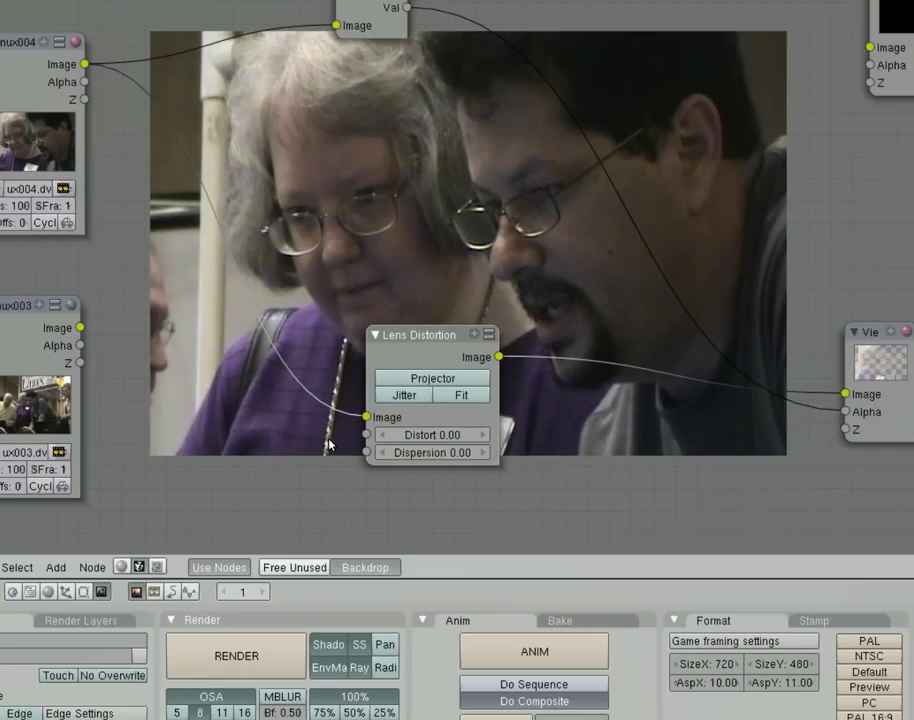
pyautogui.moveTo(435, 433); pyautogui.dragTo(535, 437)
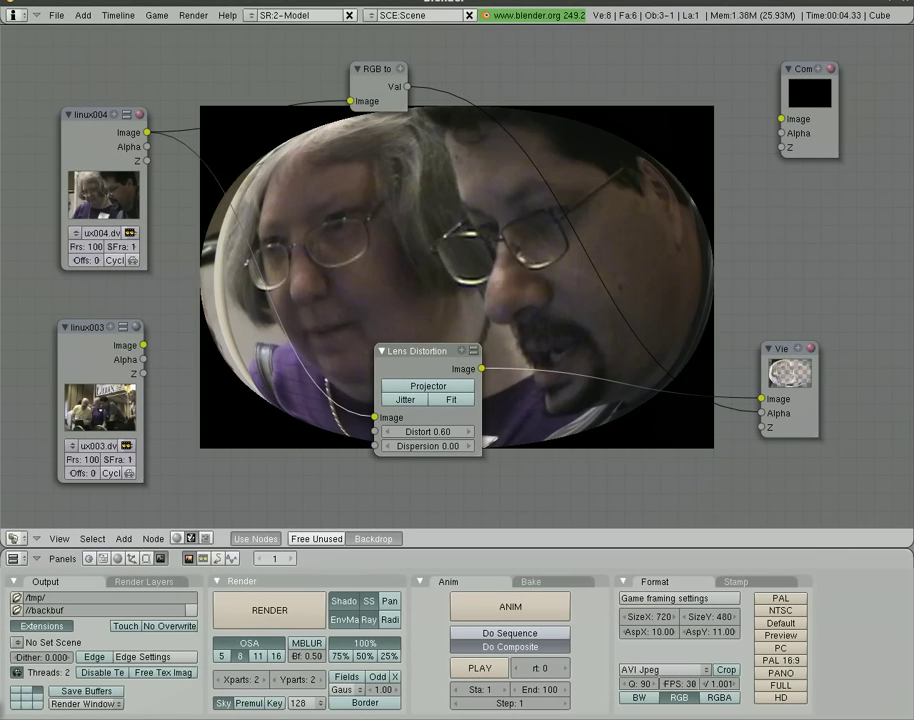
pyautogui.moveTo(401, 351); pyautogui.dragTo(266, 362)
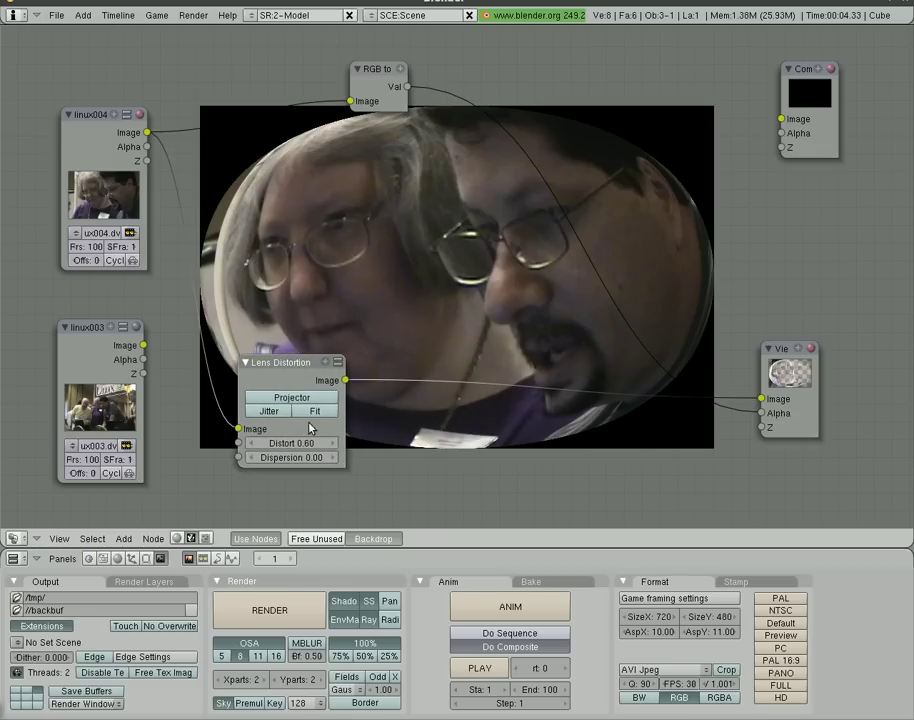
pyautogui.click(266, 399)
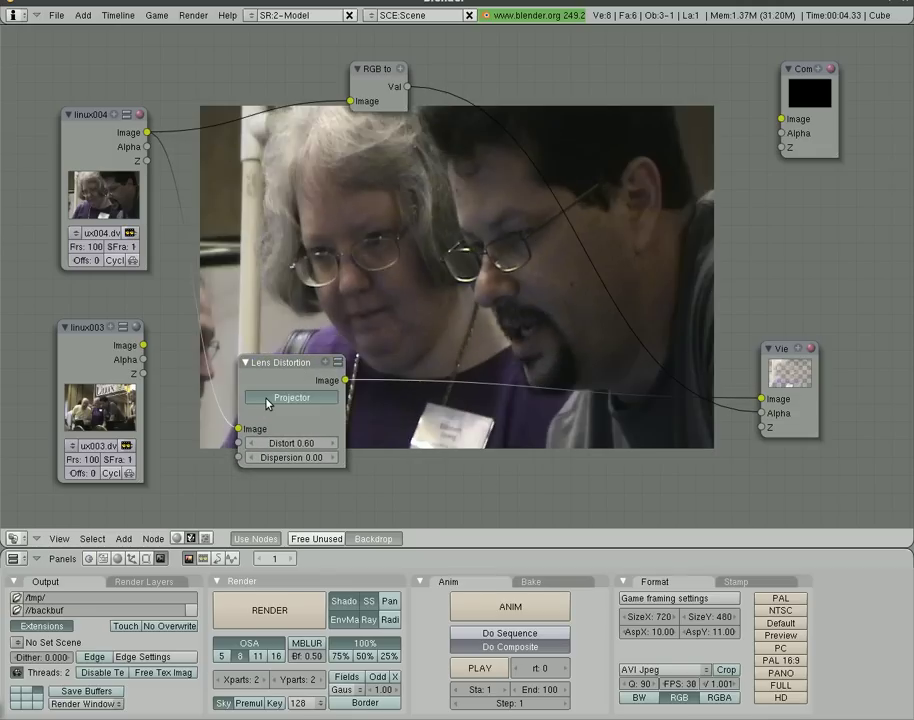
pyautogui.click(298, 400)
pyautogui.click(275, 412)
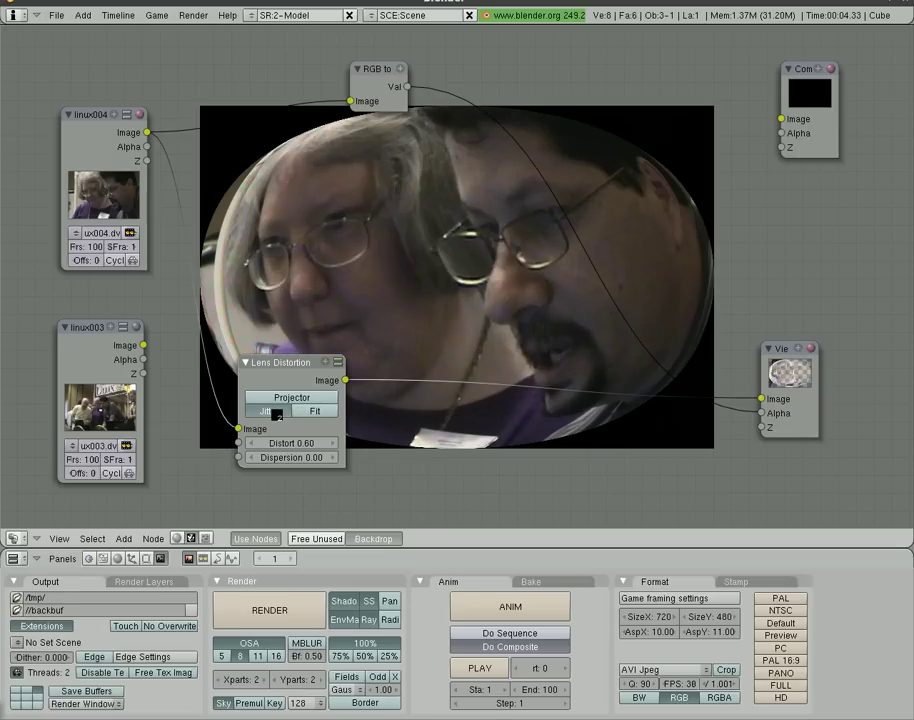
pyautogui.click(306, 418)
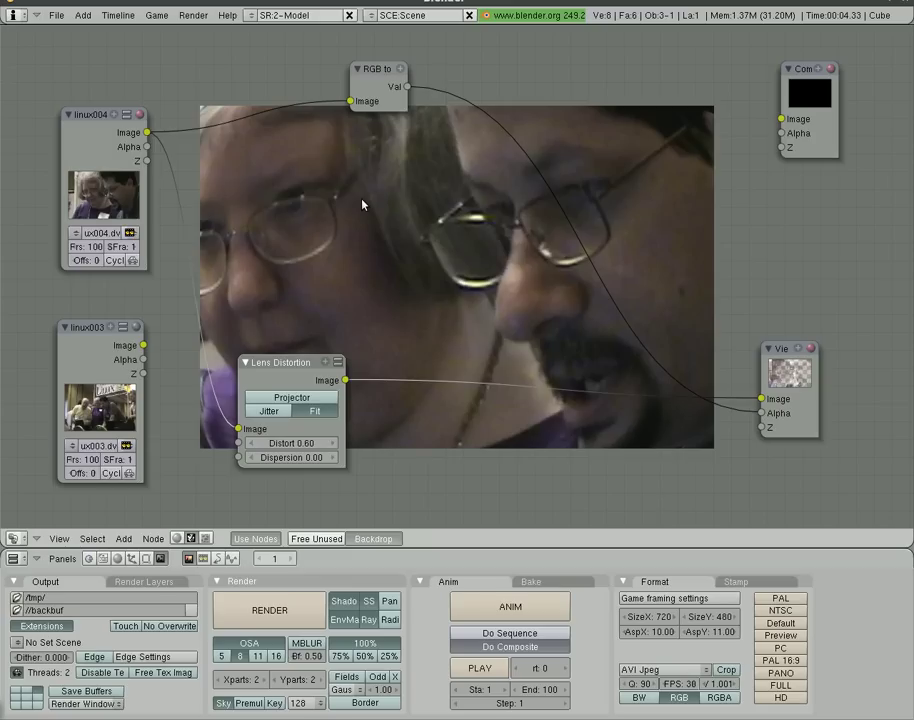
pyautogui.click(289, 400)
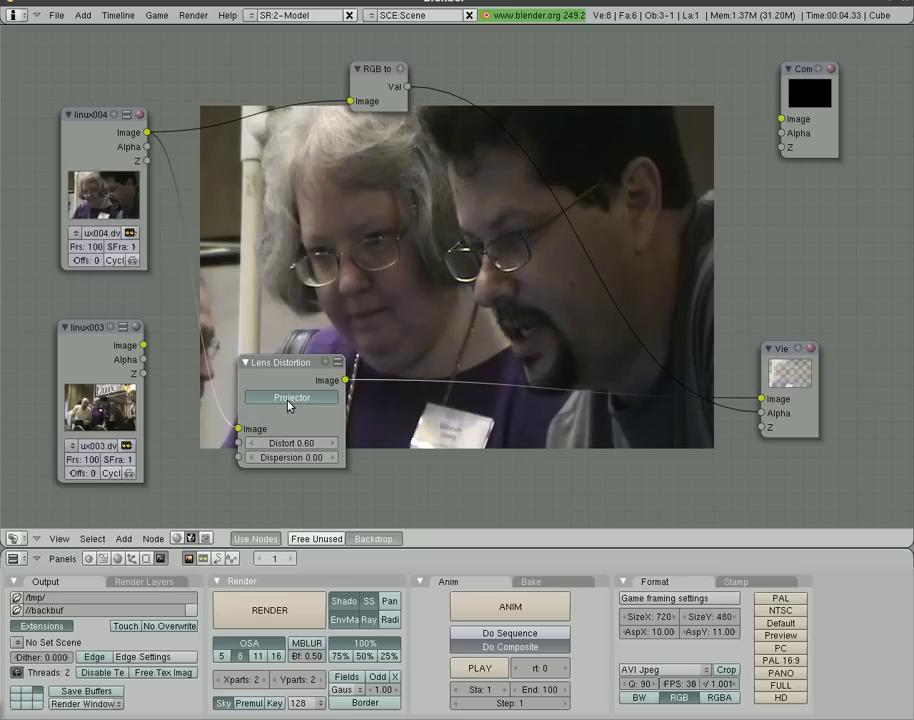
pyautogui.click(288, 400)
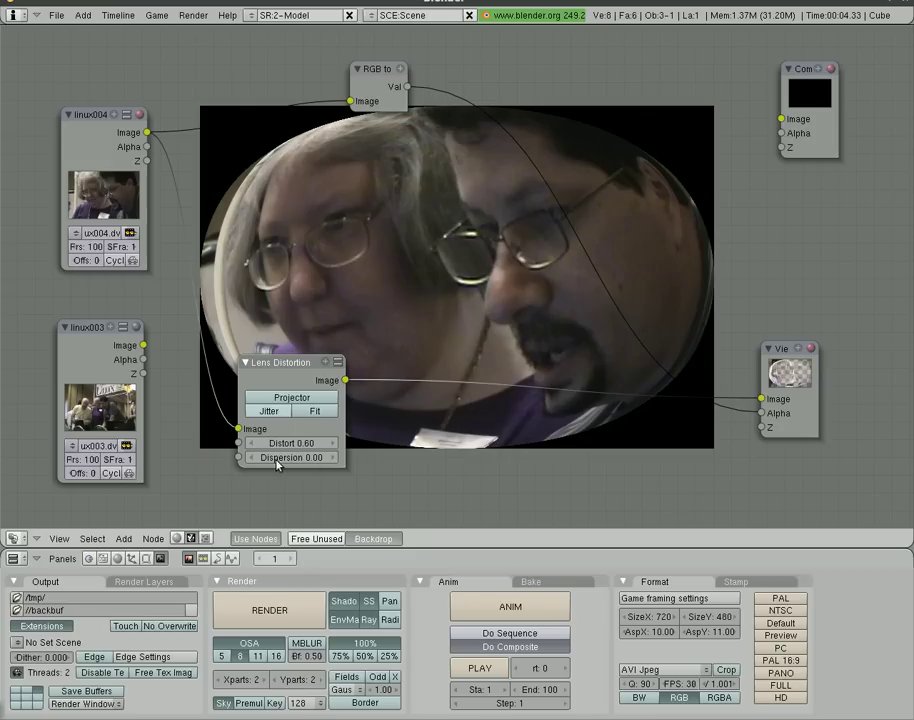
# - Set Lens Distortion Dispersion to 0.39 and lower Distort from 0.60 to 0.20
pyautogui.moveTo(265, 467); pyautogui.dragTo(394, 464)
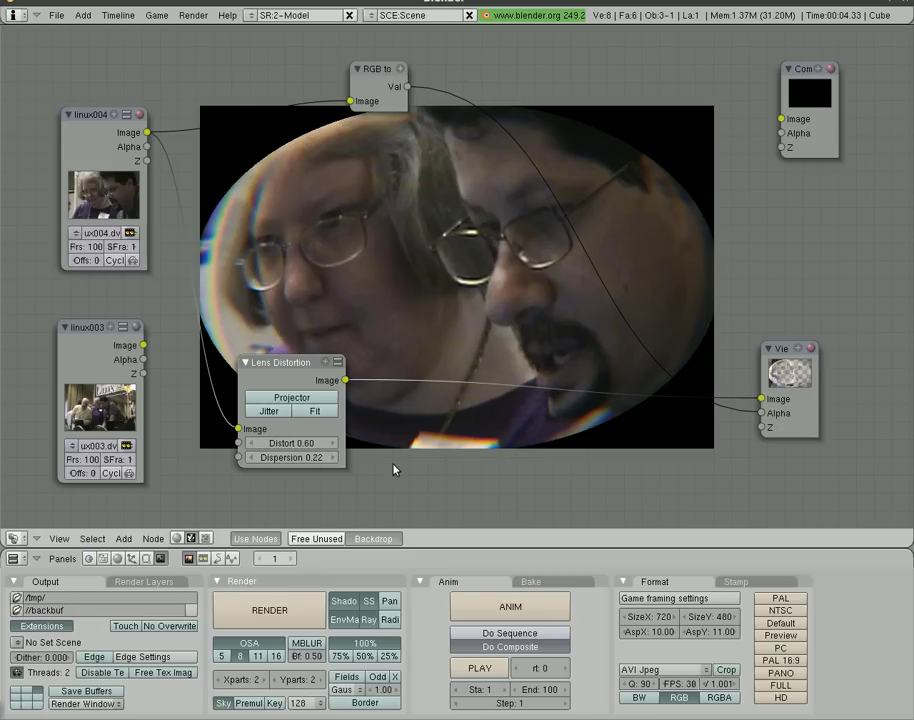
pyautogui.moveTo(311, 464); pyautogui.dragTo(374, 463)
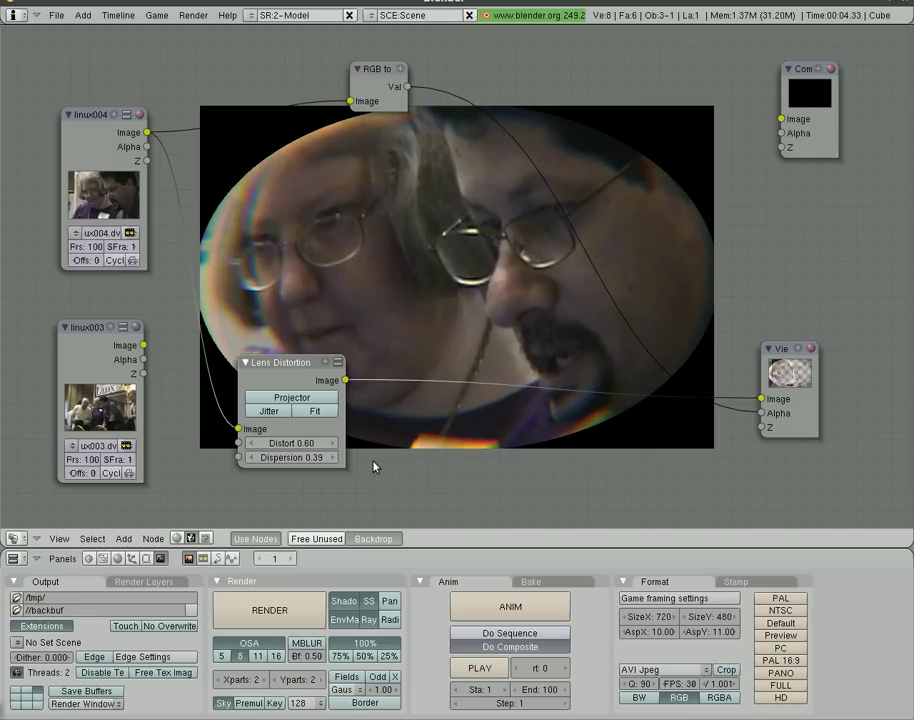
pyautogui.moveTo(305, 443); pyautogui.dragTo(283, 444)
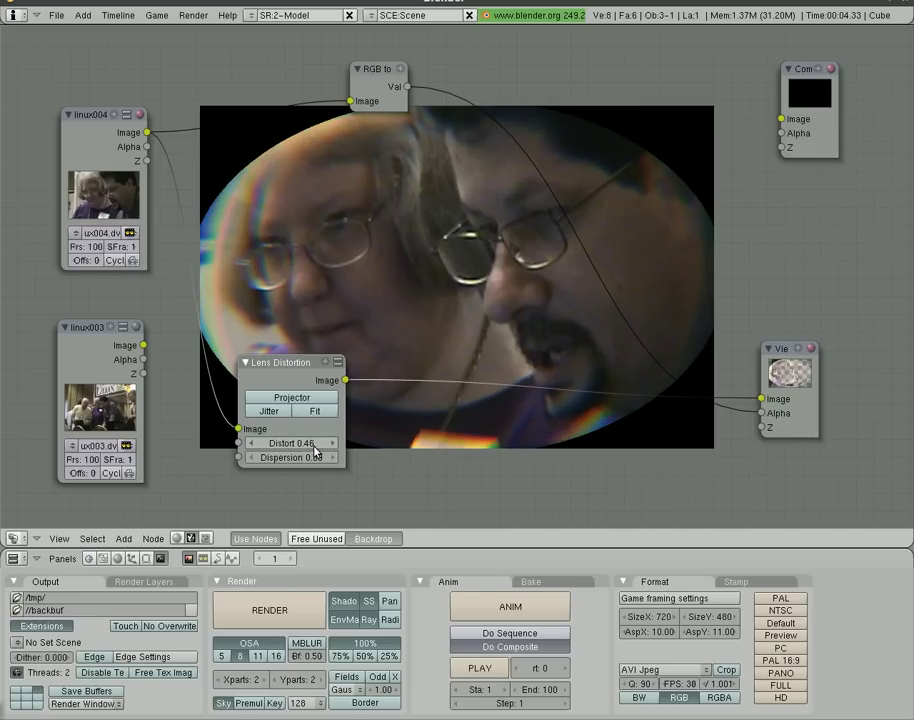
pyautogui.moveTo(310, 451); pyautogui.dragTo(284, 447)
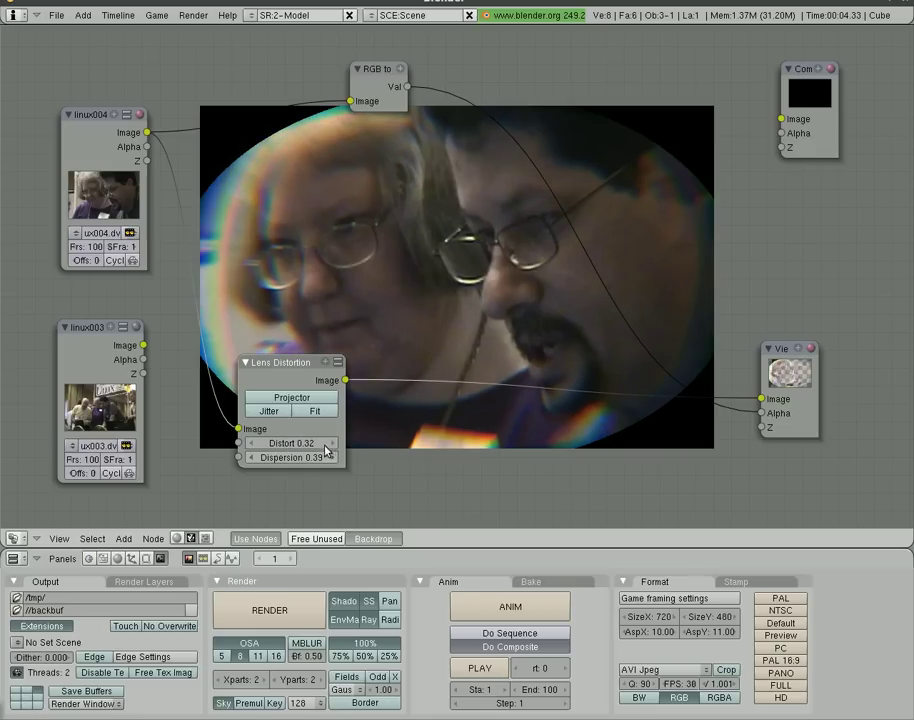
pyautogui.moveTo(326, 452); pyautogui.dragTo(290, 443)
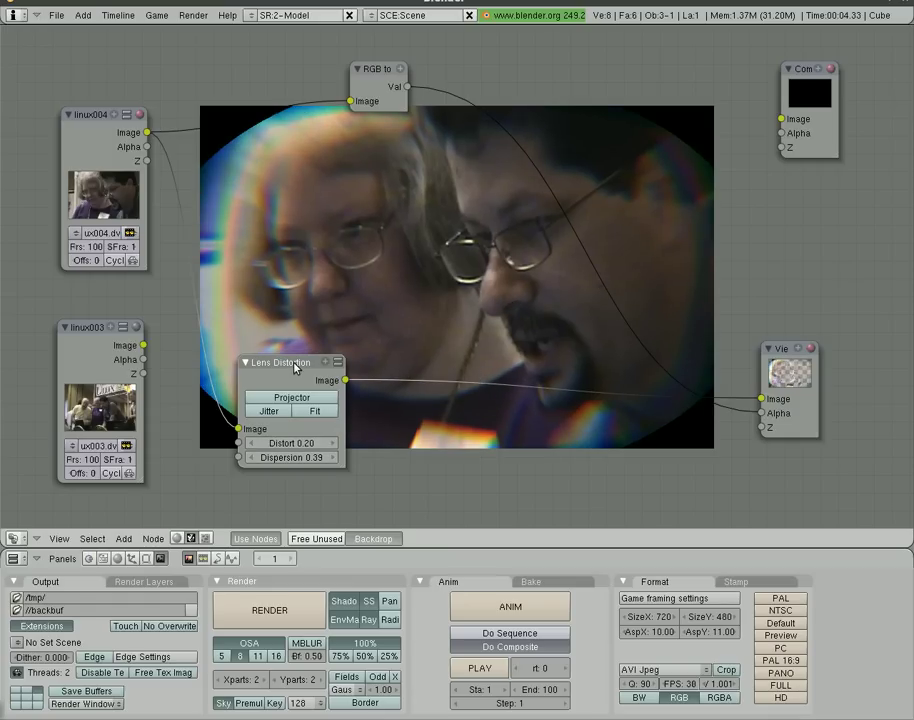
pyautogui.press('g')
pyautogui.click(232, 225)
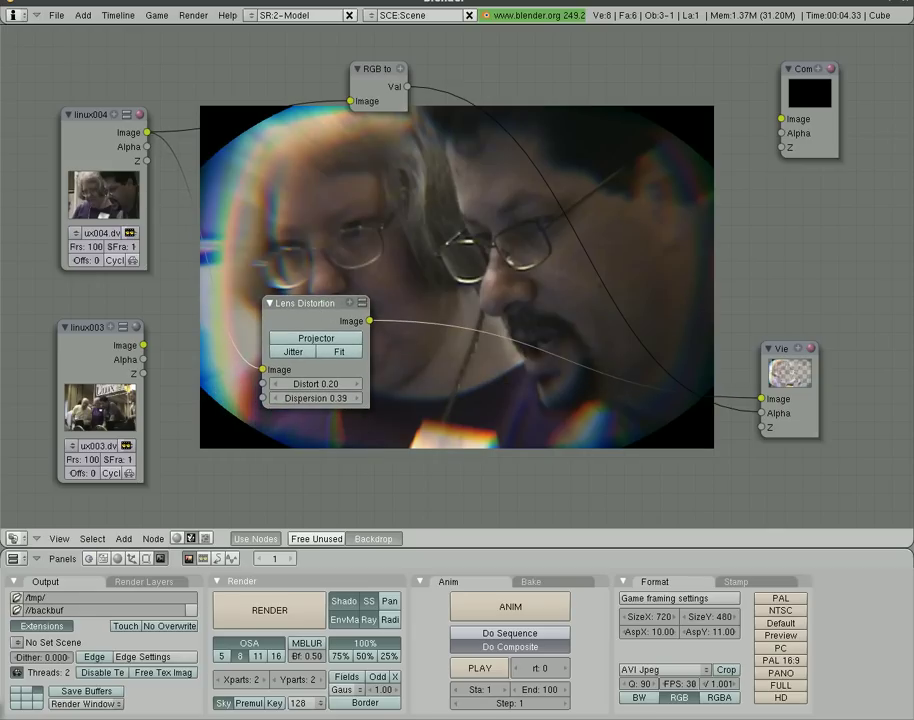
pyautogui.click(264, 612)
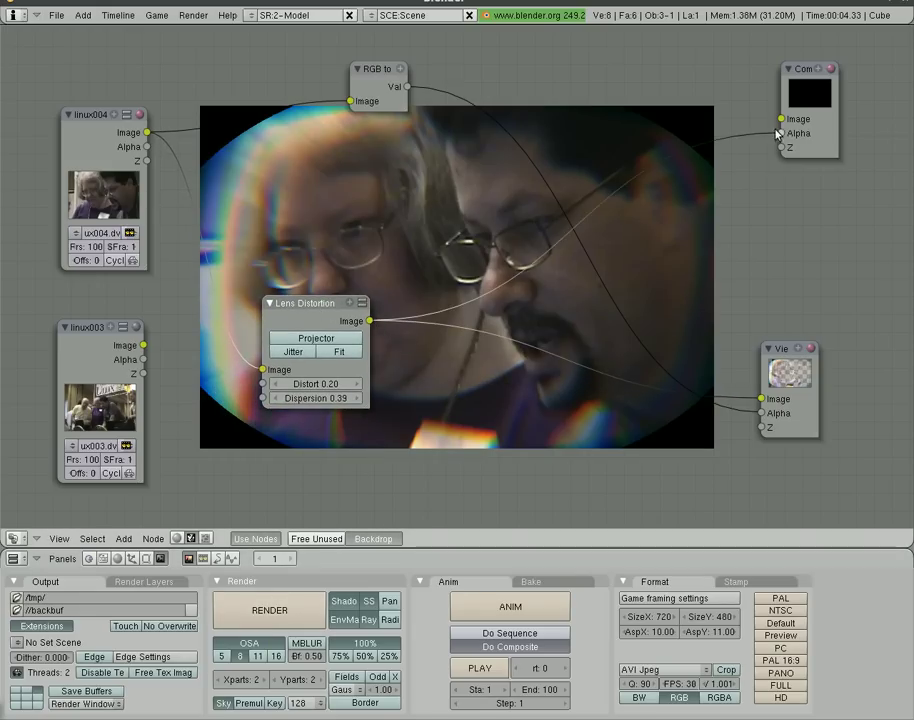
pyautogui.click(270, 617)
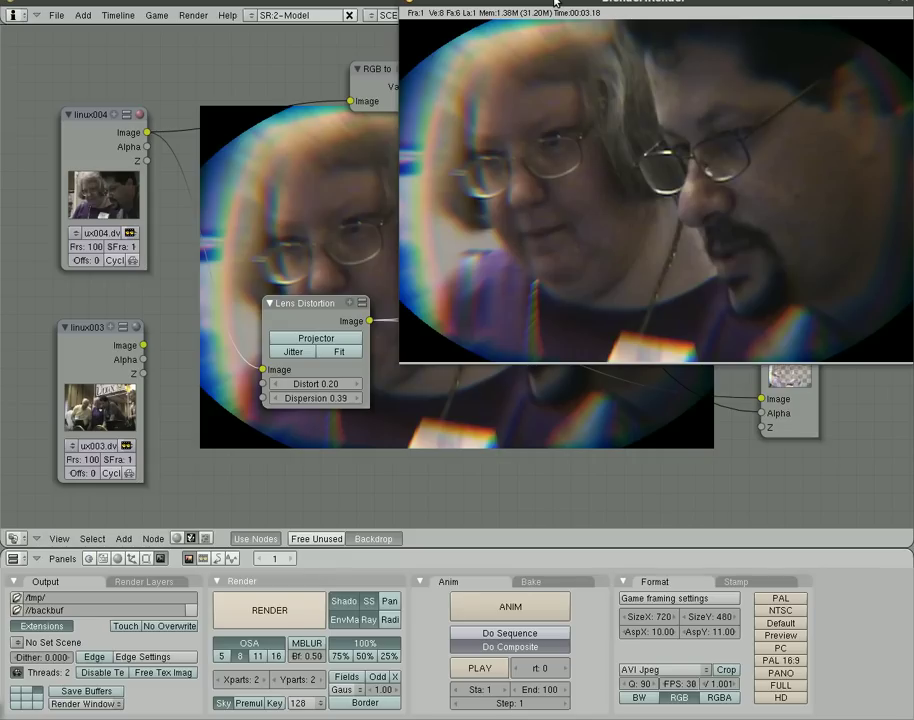
pyautogui.press('F11')
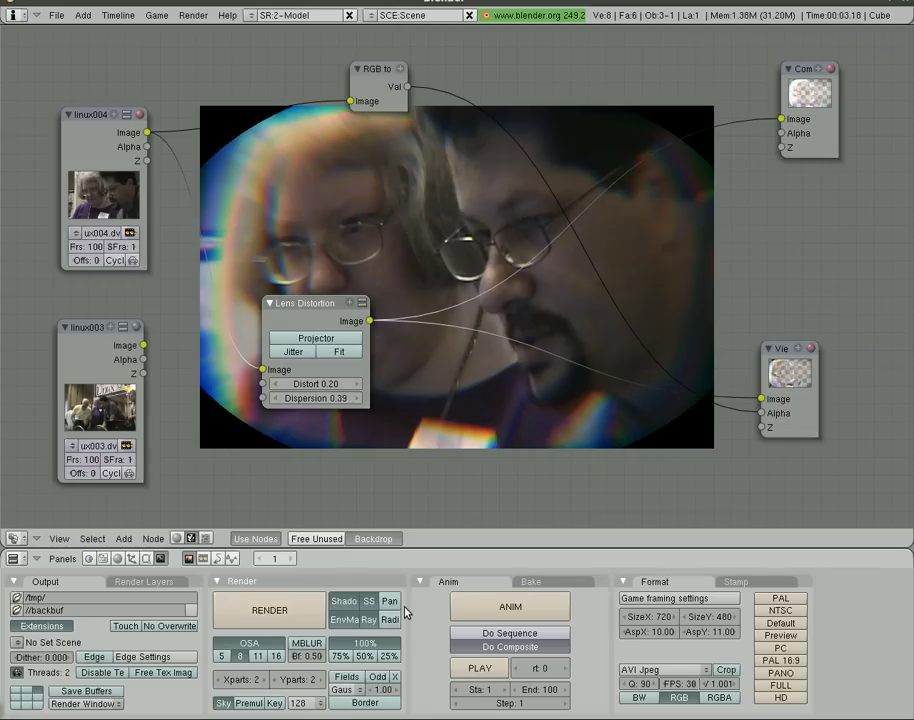
pyautogui.click(467, 614)
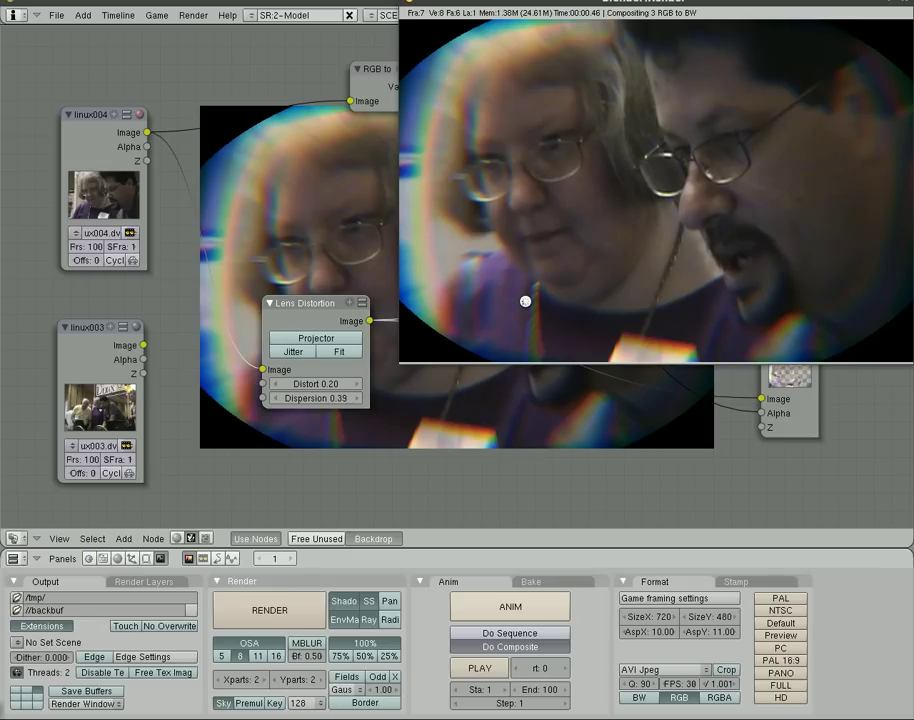
pyautogui.moveTo(612, 2); pyautogui.dragTo(406, 123)
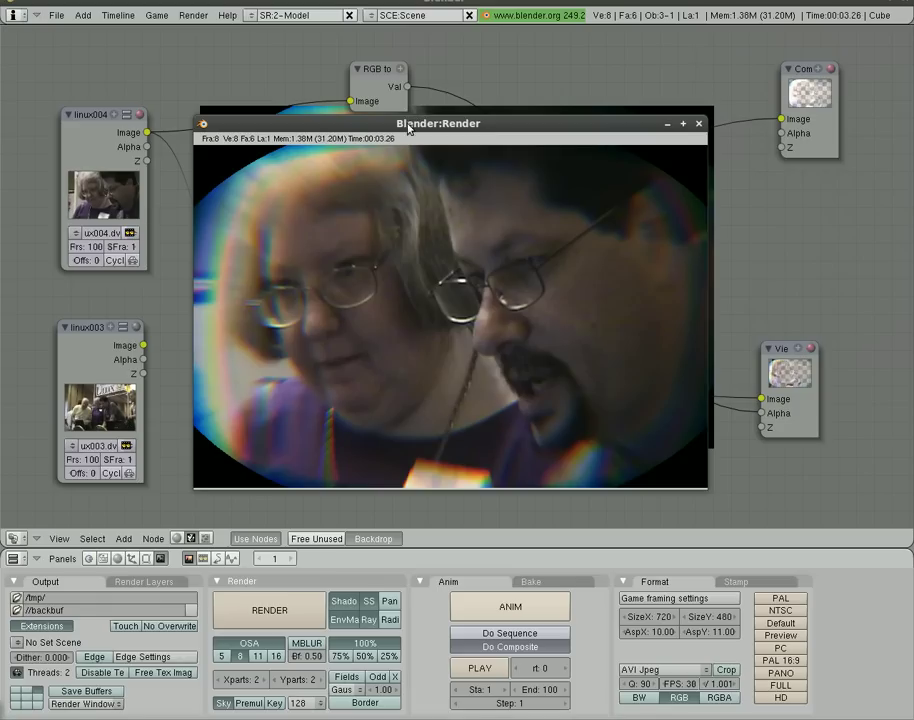
pyautogui.click(699, 126)
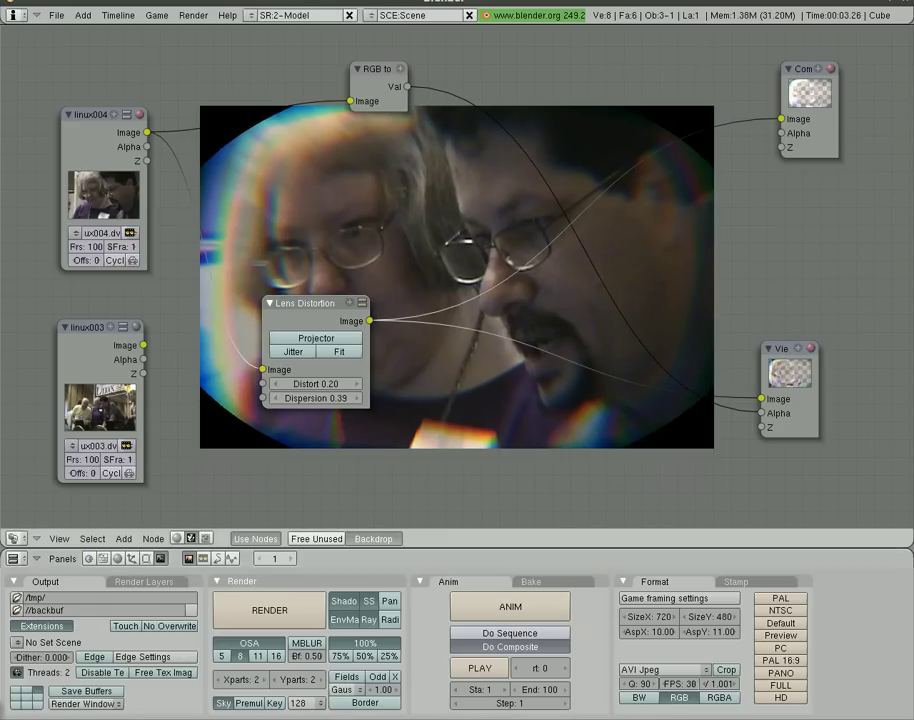
# - Move Lens Distortion to the top right and wire a new Rotate node from linux004 to the Viewer
pyautogui.moveTo(319, 297); pyautogui.dragTo(553, 113)
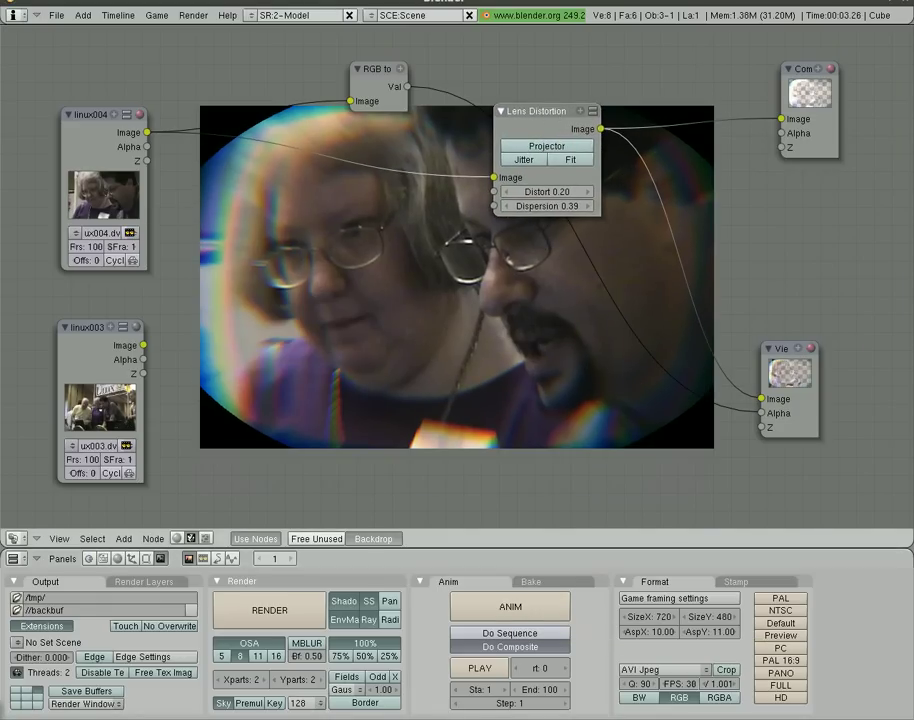
pyautogui.press('space')
pyautogui.moveTo(470, 386)
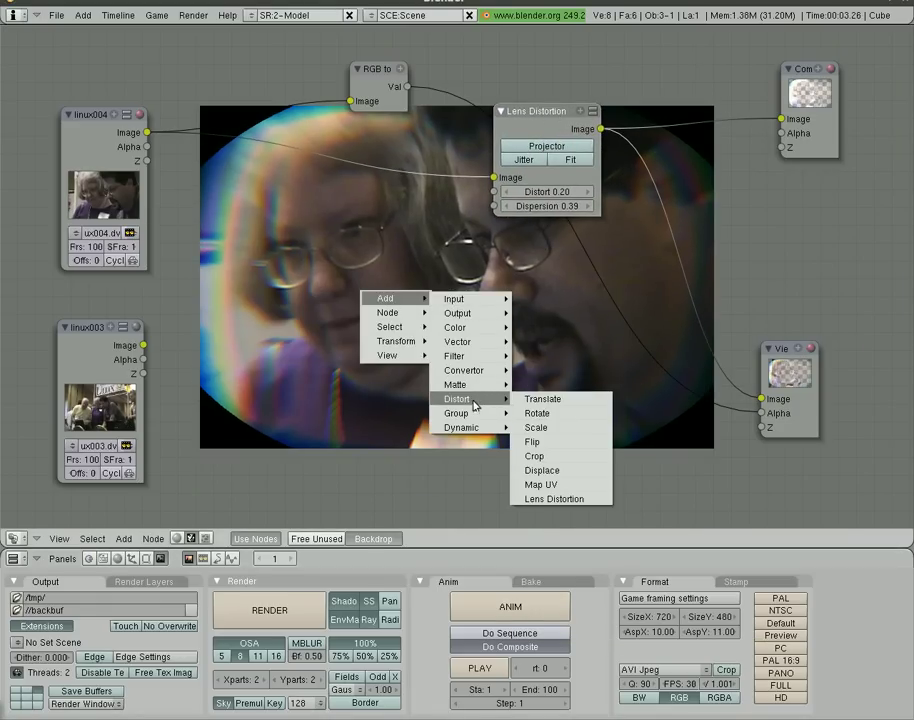
pyautogui.click(566, 416)
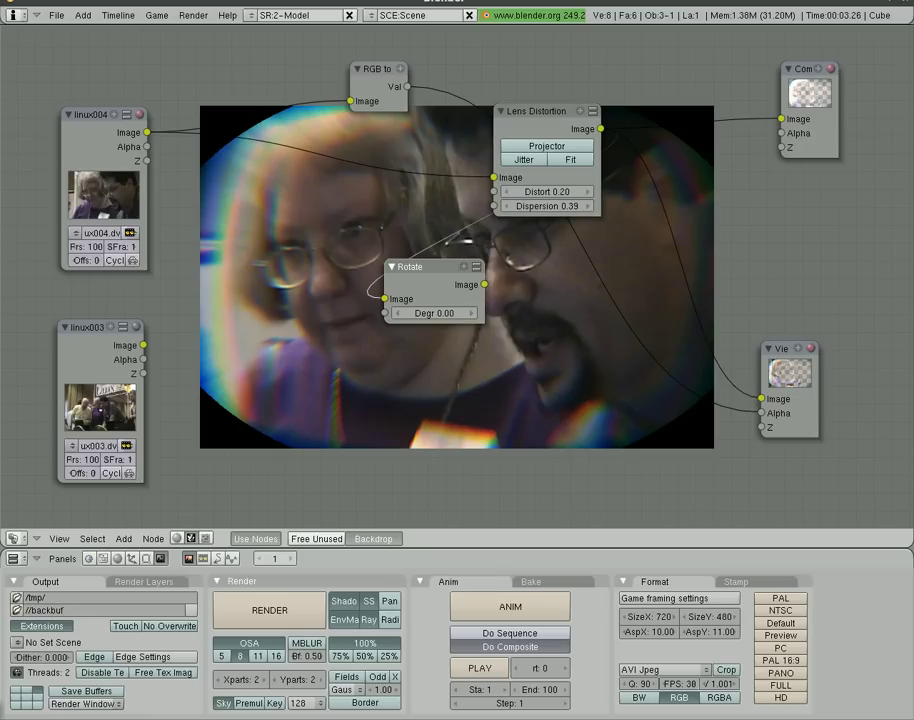
pyautogui.moveTo(147, 132); pyautogui.dragTo(385, 300)
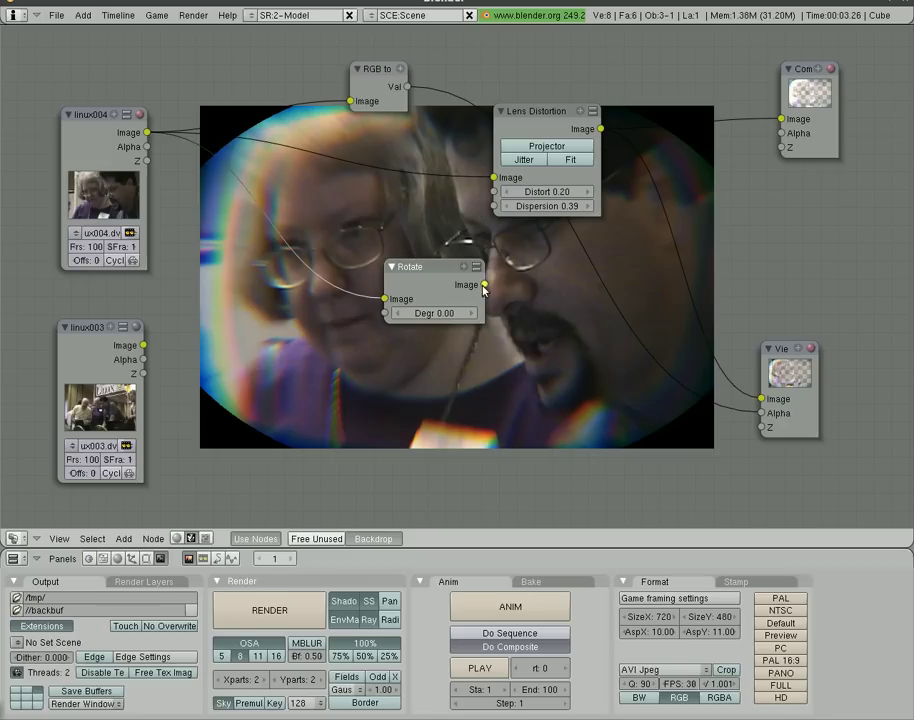
pyautogui.moveTo(484, 284); pyautogui.dragTo(735, 426)
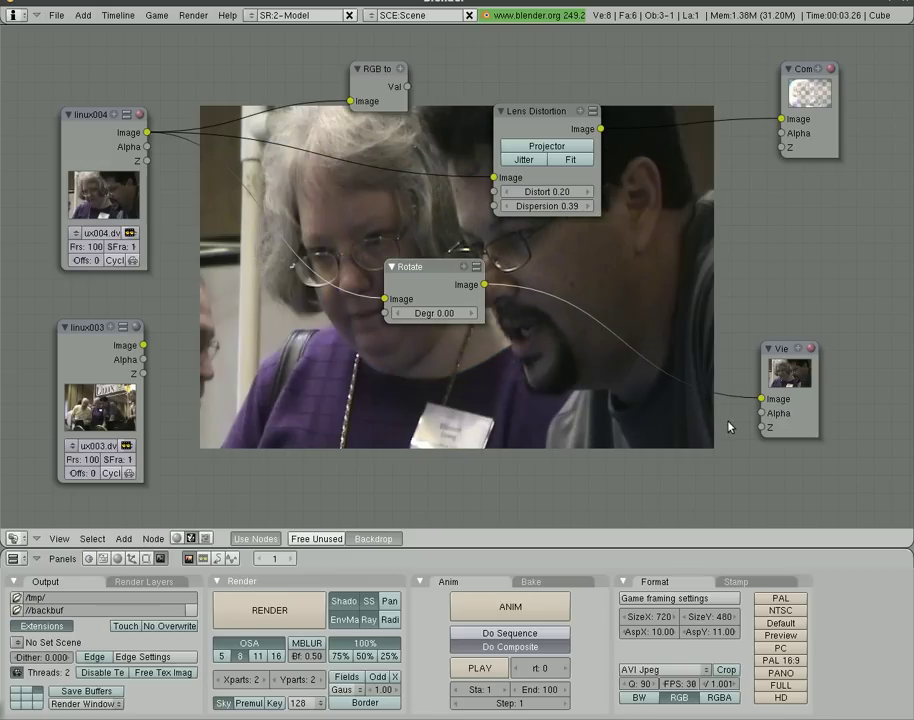
# - Set the Rotate angle to 31.74 degrees and position the node
pyautogui.moveTo(446, 268); pyautogui.dragTo(473, 330)
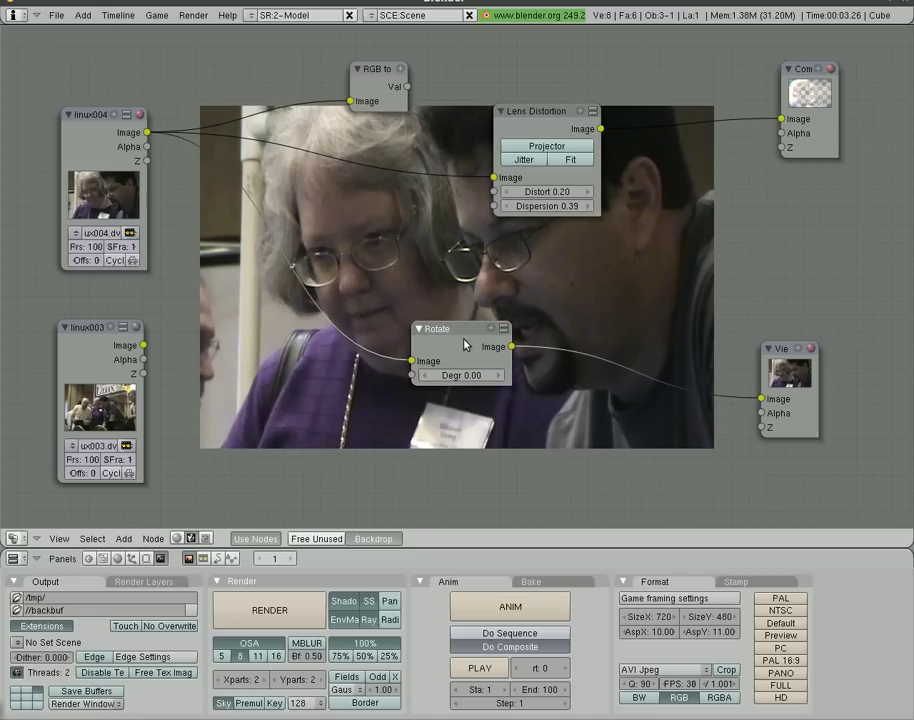
pyautogui.click(498, 376)
pyautogui.click(498, 376)
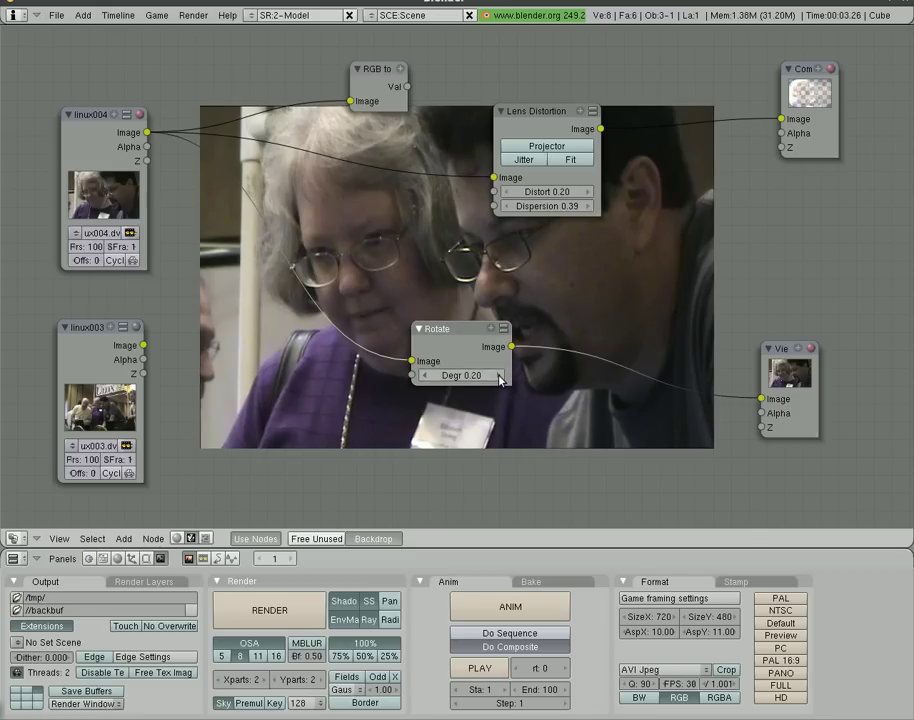
pyautogui.click(498, 376)
pyautogui.moveTo(498, 378)
pyautogui.mouseDown()
pyautogui.moveTo(526, 377)
pyautogui.moveTo(486, 383)
pyautogui.mouseUp()
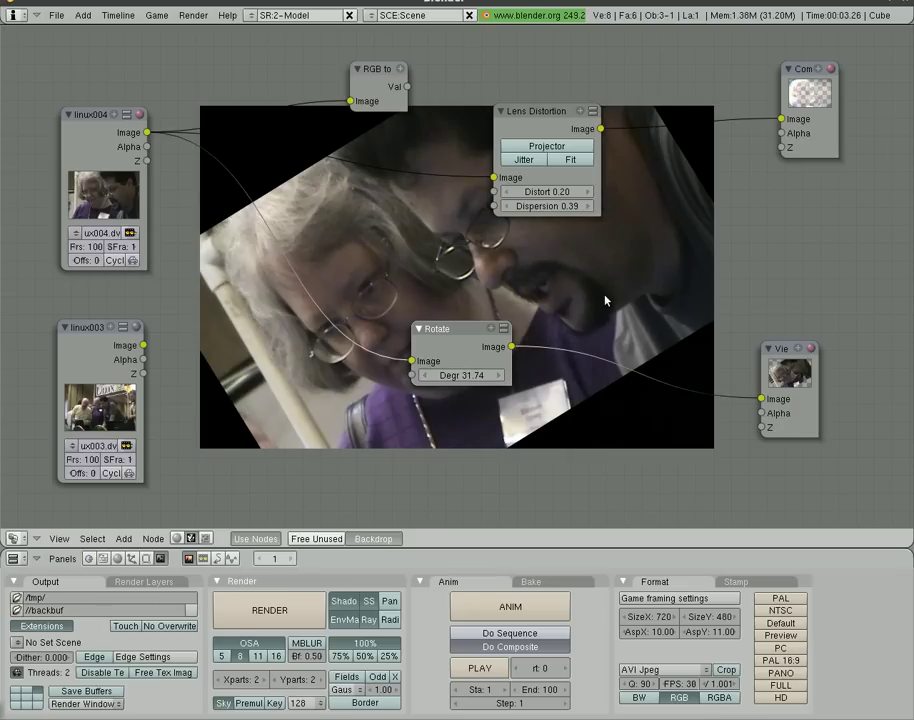
pyautogui.moveTo(458, 330); pyautogui.dragTo(465, 333)
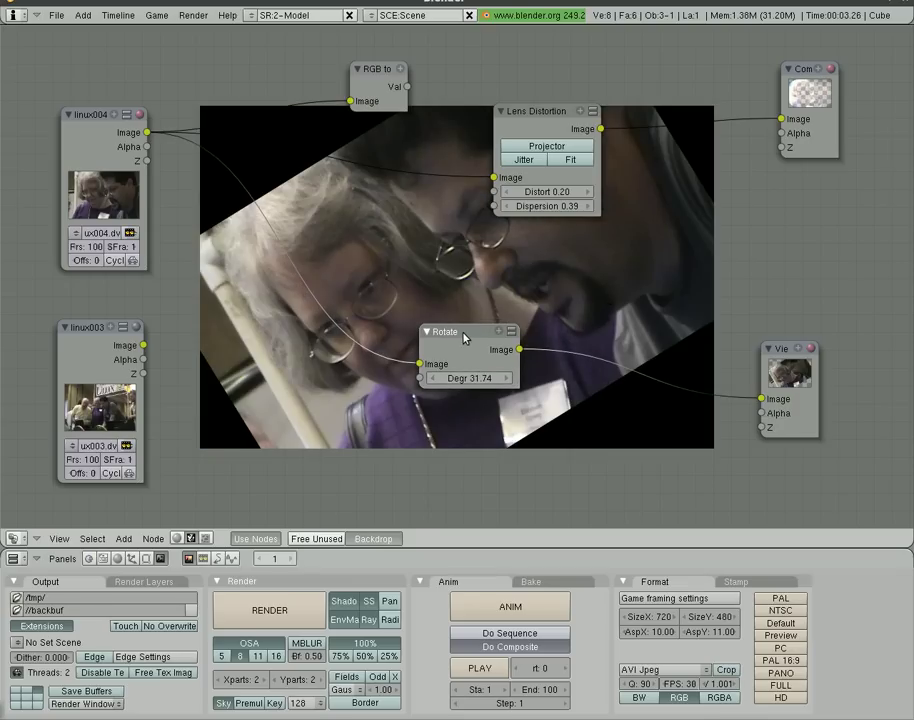
# - Delete the Rotate node and wire a Flip node from linux004 to the Viewer
pyautogui.press('x')
pyautogui.press('space')
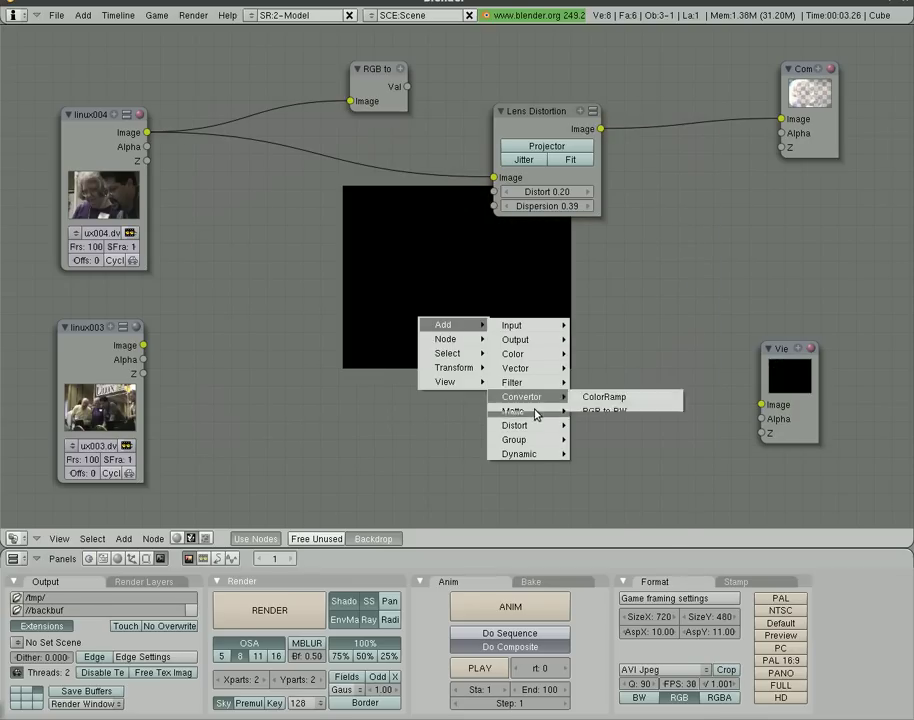
pyautogui.moveTo(528, 430)
pyautogui.click(592, 468)
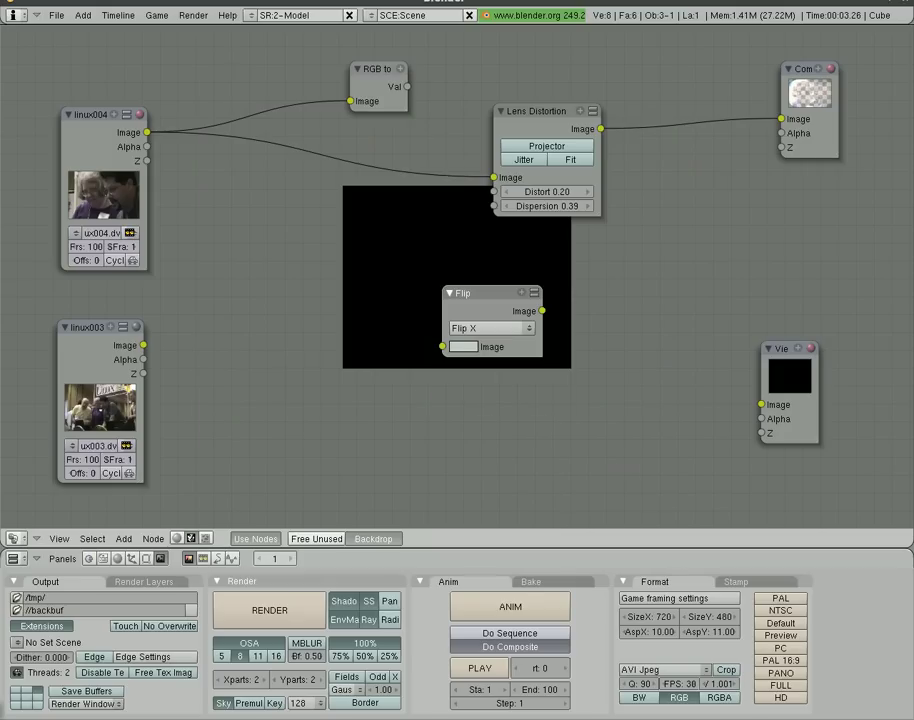
pyautogui.moveTo(147, 132); pyautogui.dragTo(443, 346)
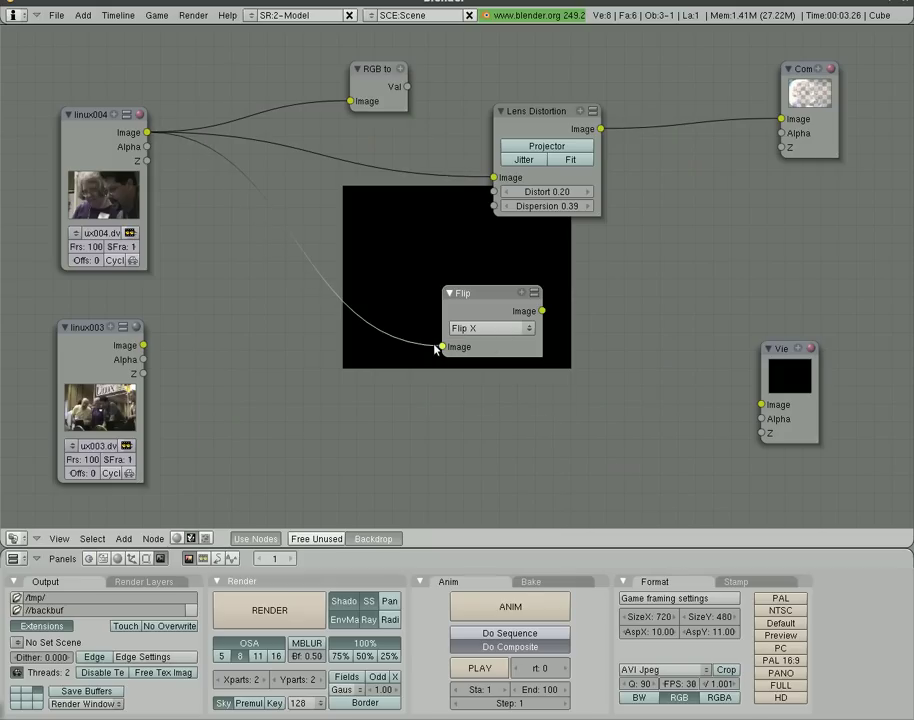
pyautogui.moveTo(543, 313); pyautogui.dragTo(761, 404)
pyautogui.moveTo(493, 301); pyautogui.dragTo(493, 323)
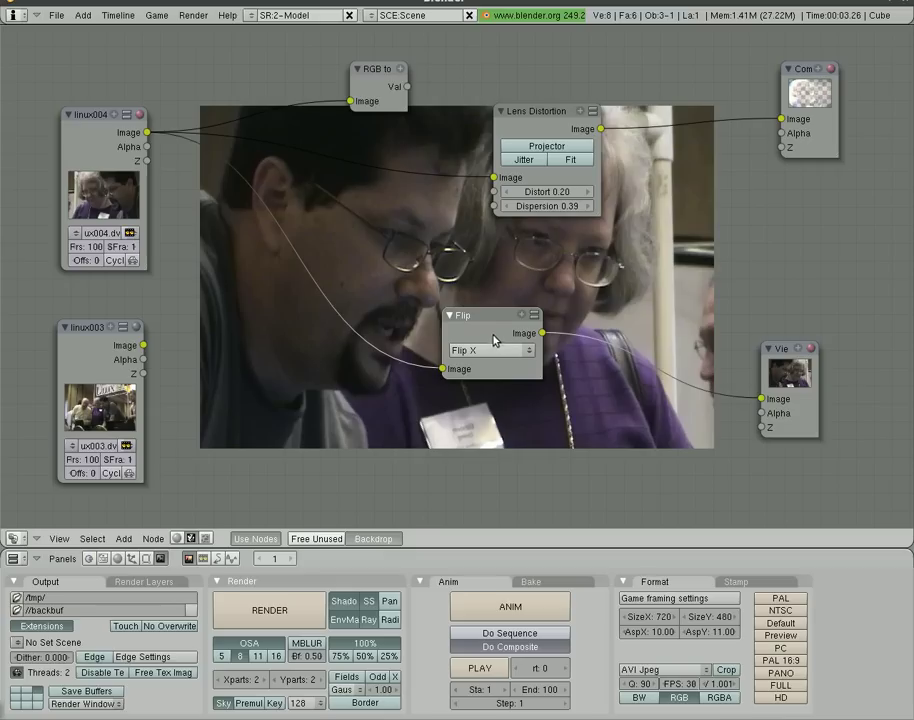
# - Set the Flip axis to Flip X & Y, turning the preview upside down
pyautogui.click(486, 351)
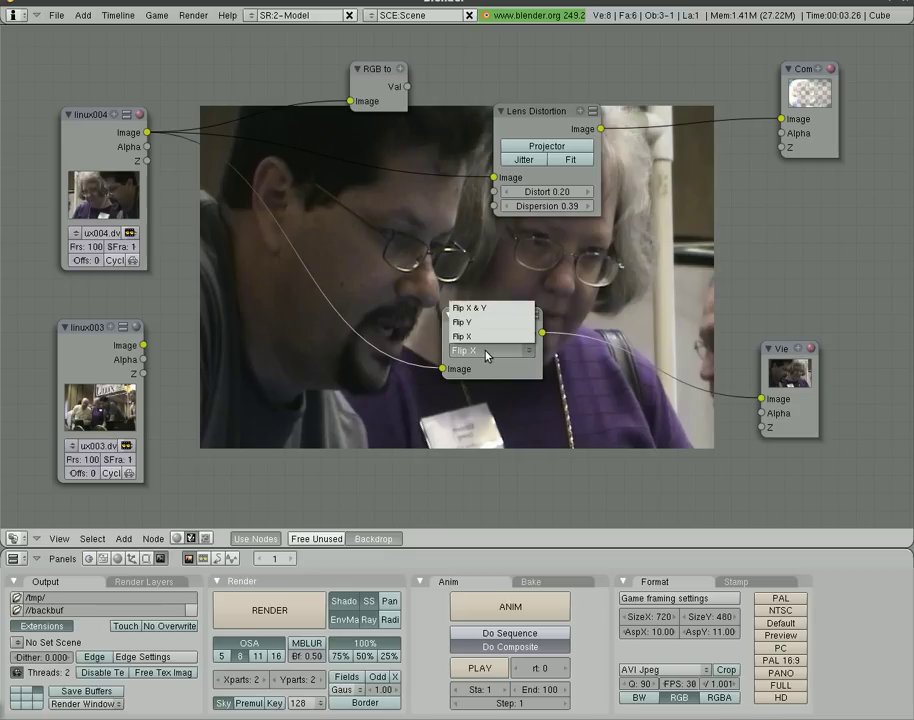
pyautogui.click(478, 322)
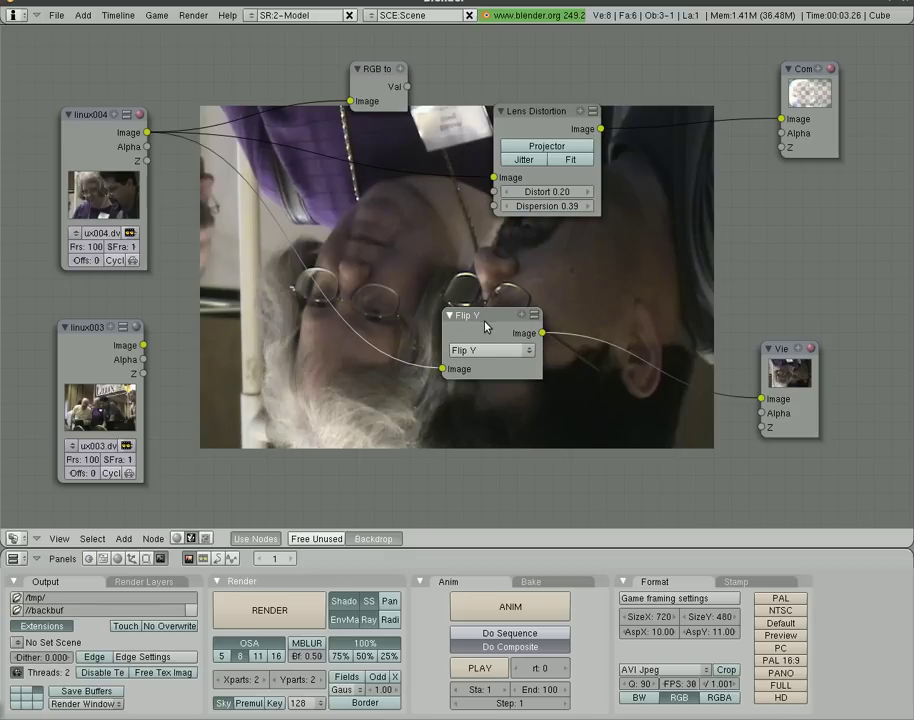
pyautogui.click(491, 351)
pyautogui.click(494, 310)
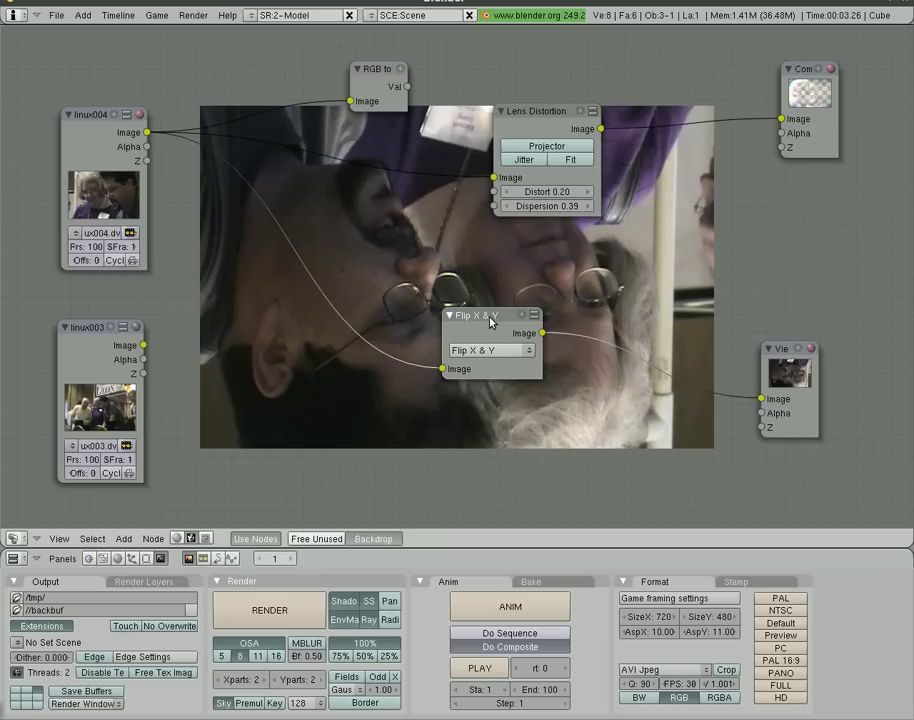
# - Delete the Flip node and add a Displace node whose output feeds the Viewer
pyautogui.press('x')
pyautogui.press('space')
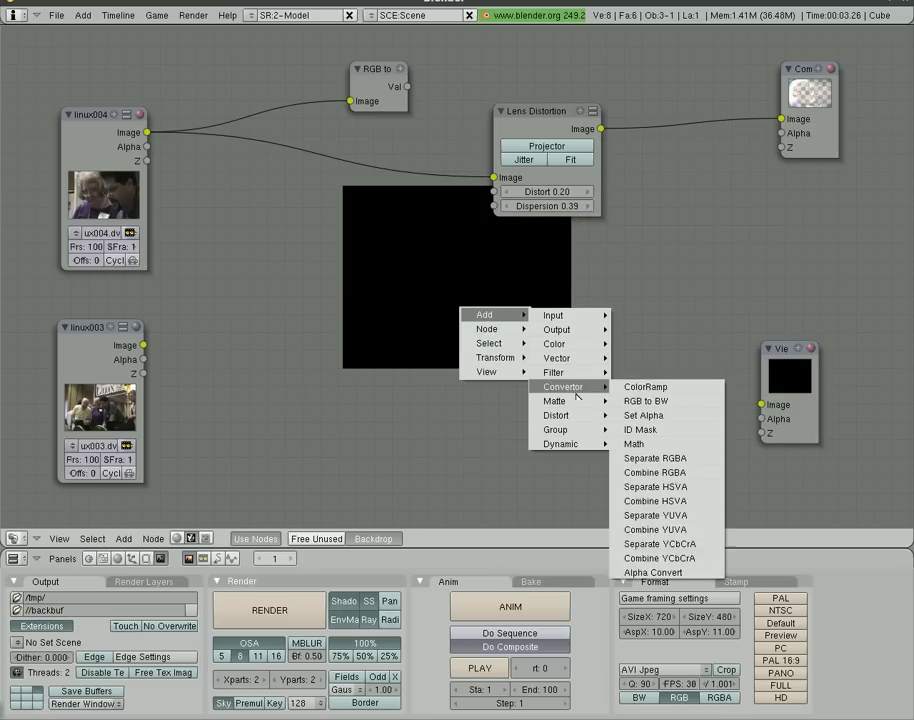
pyautogui.moveTo(576, 408)
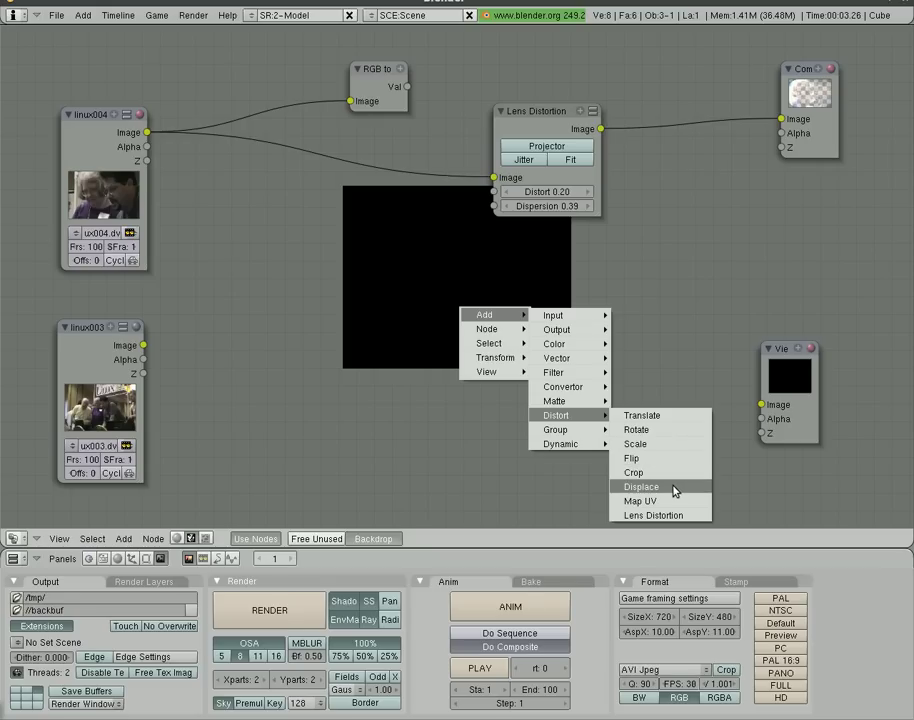
pyautogui.click(673, 487)
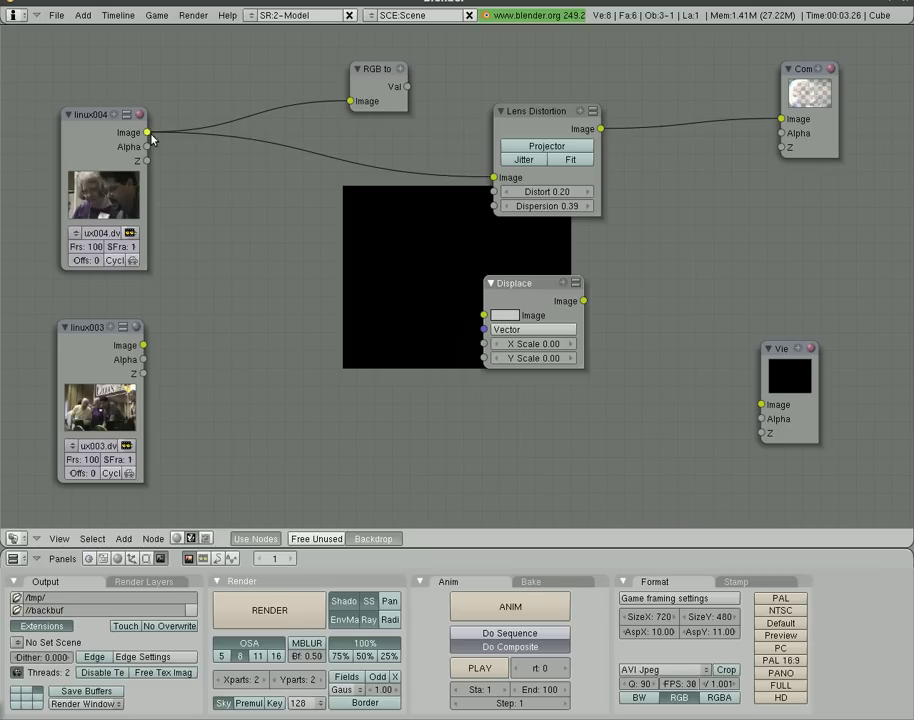
pyautogui.moveTo(146, 132); pyautogui.dragTo(484, 315)
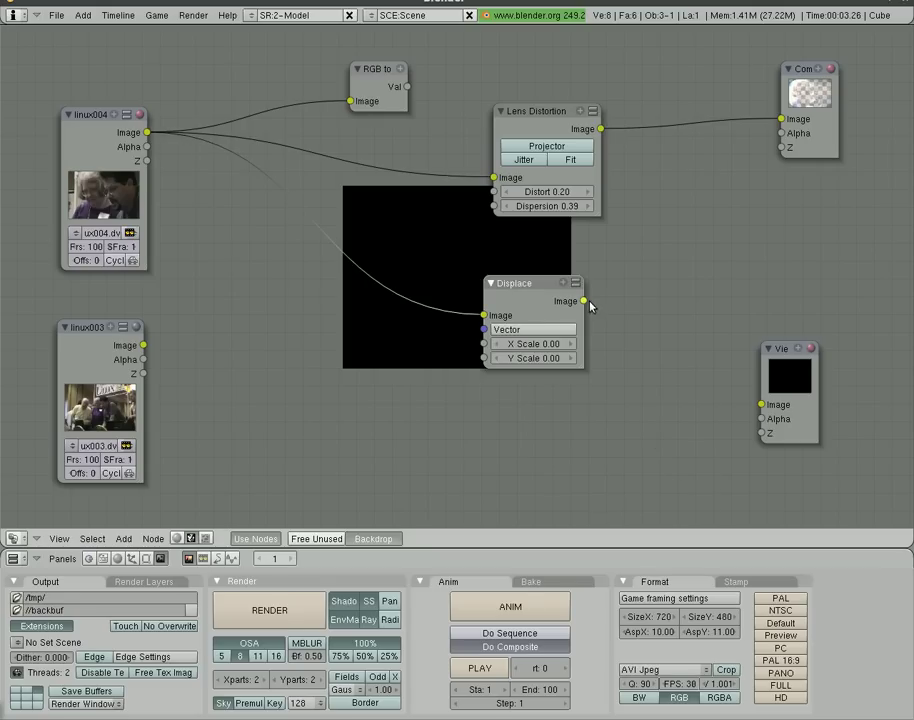
pyautogui.moveTo(583, 300); pyautogui.dragTo(760, 404)
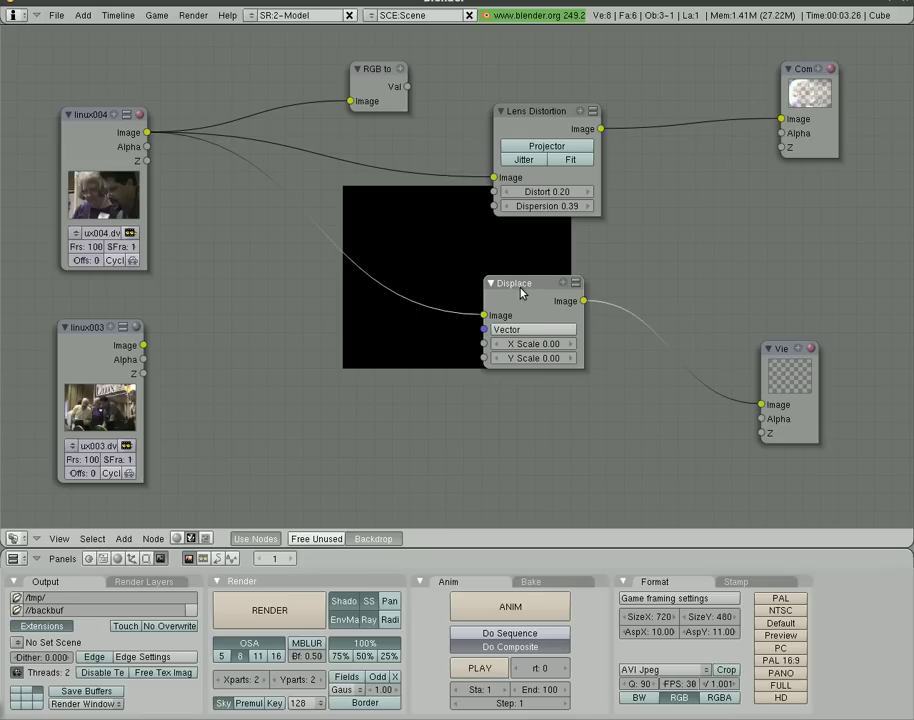
pyautogui.moveTo(520, 288); pyautogui.dragTo(505, 401)
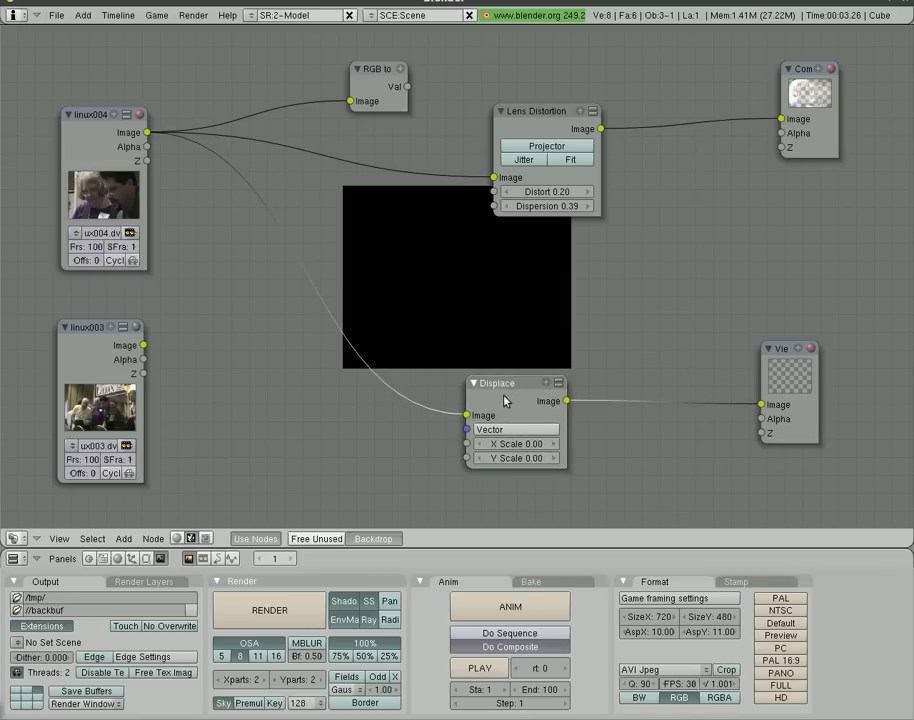
pyautogui.moveTo(788, 349); pyautogui.dragTo(798, 345)
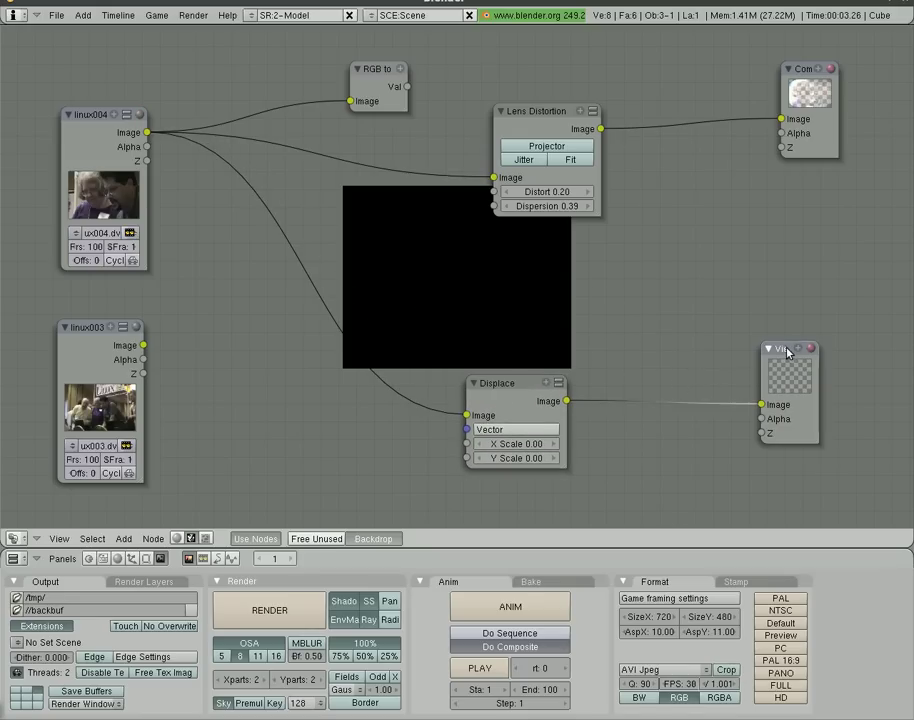
pyautogui.moveTo(507, 386); pyautogui.dragTo(377, 393)
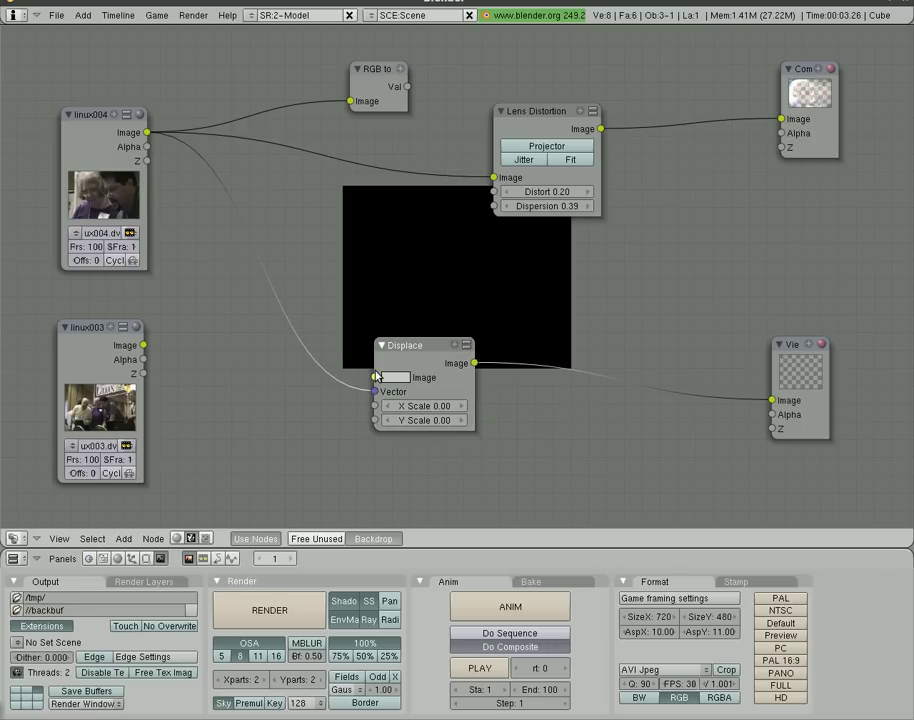
# - Feed linux004 into Displace Image and linux003 into Vector, with X Scale 49.09 and Y Scale 185.18
pyautogui.moveTo(147, 133); pyautogui.dragTo(374, 377)
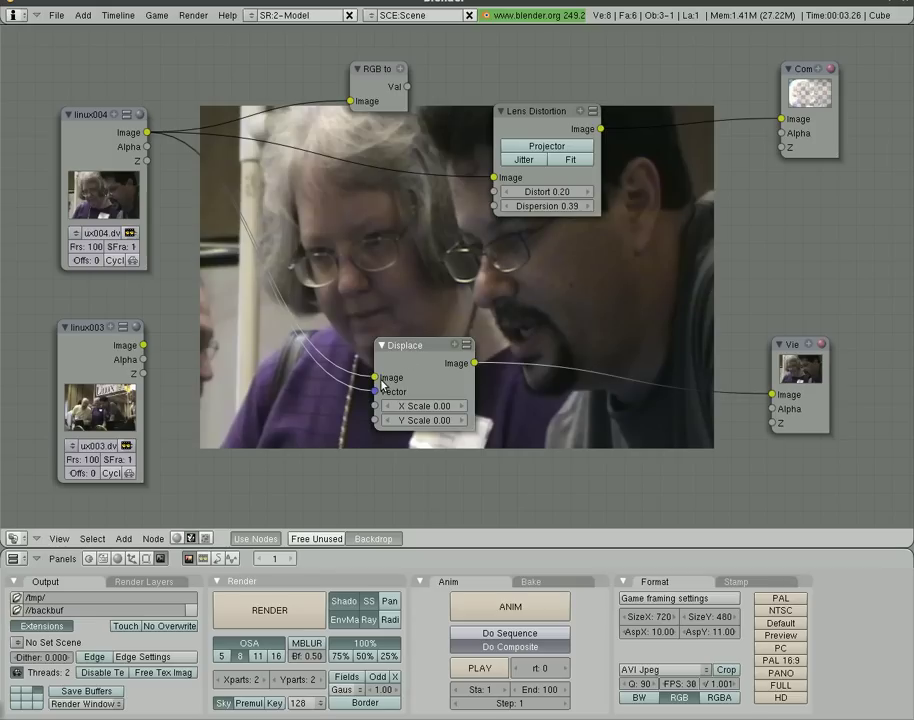
pyautogui.click(462, 405)
pyautogui.click(462, 405)
pyautogui.moveTo(145, 345); pyautogui.dragTo(437, 430)
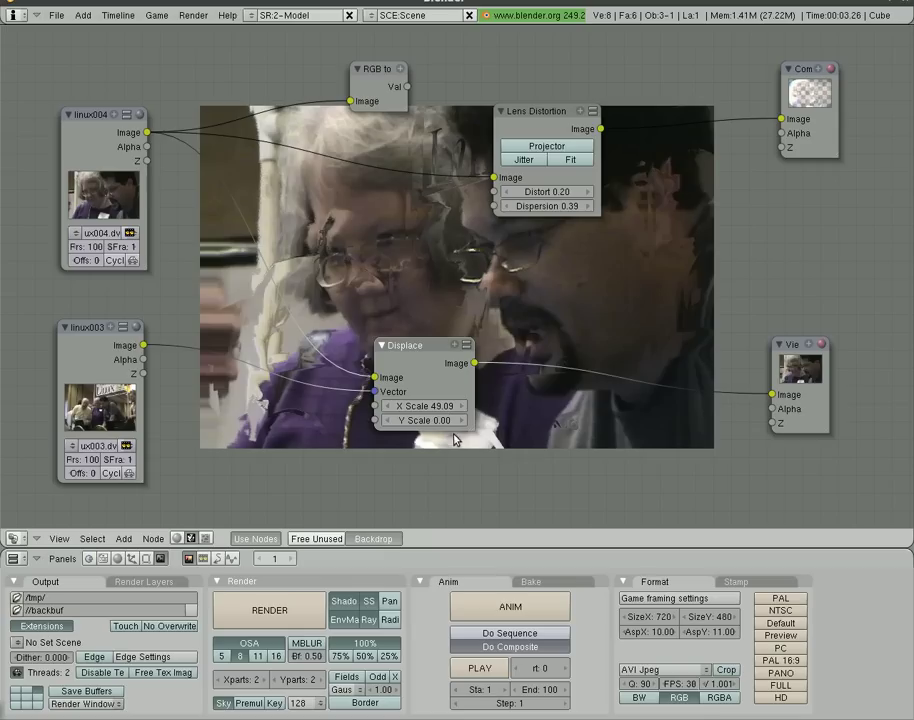
pyautogui.moveTo(460, 424); pyautogui.dragTo(576, 414)
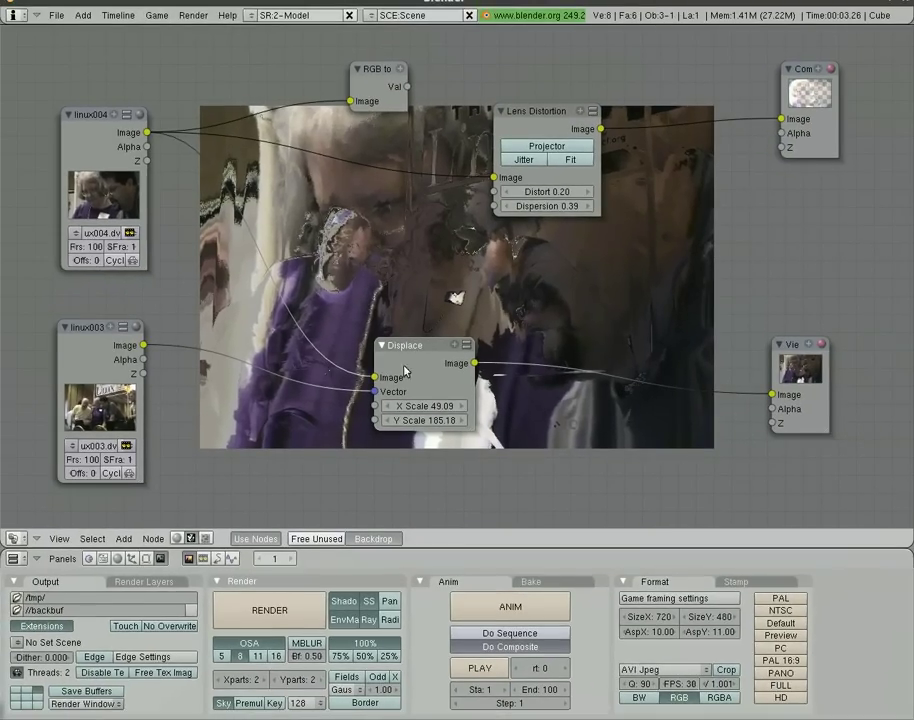
# - Delete the Displace node and wire a Translate node from linux004 to the Viewer
pyautogui.press('x')
pyautogui.press('space')
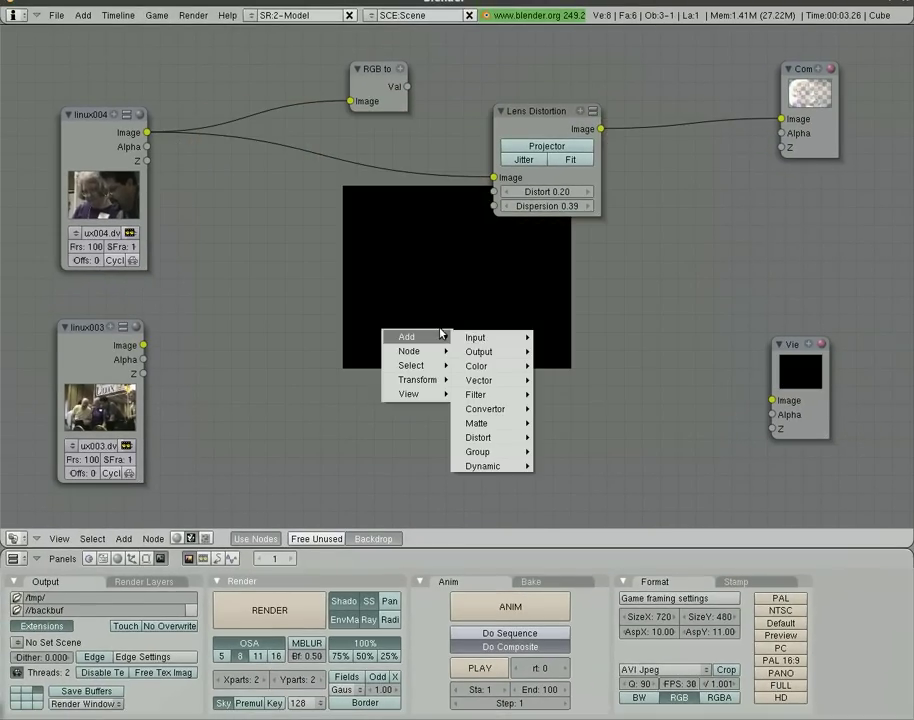
pyautogui.moveTo(493, 439)
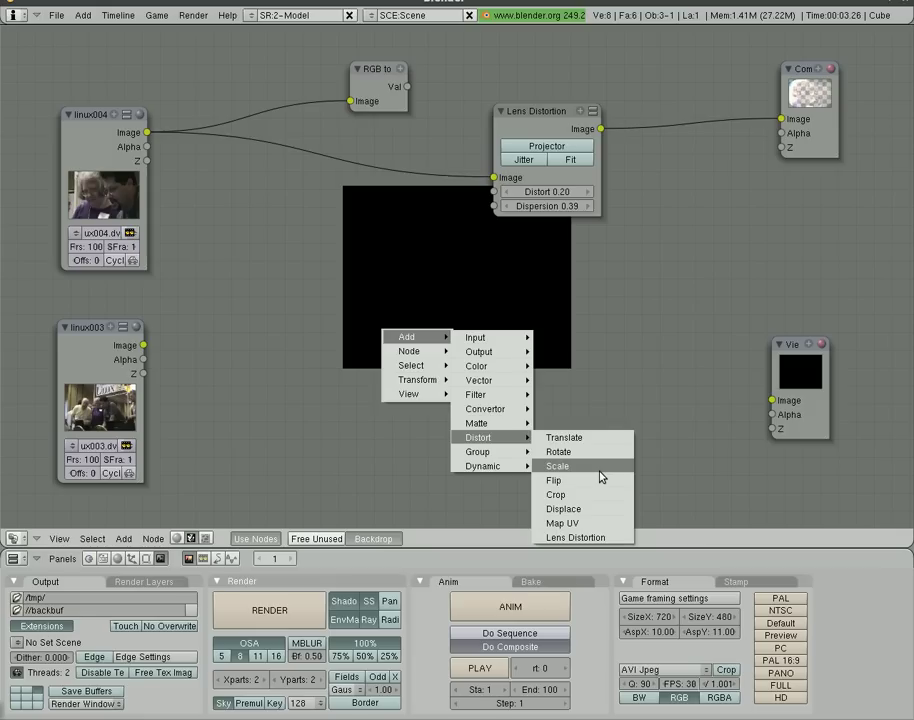
pyautogui.click(551, 437)
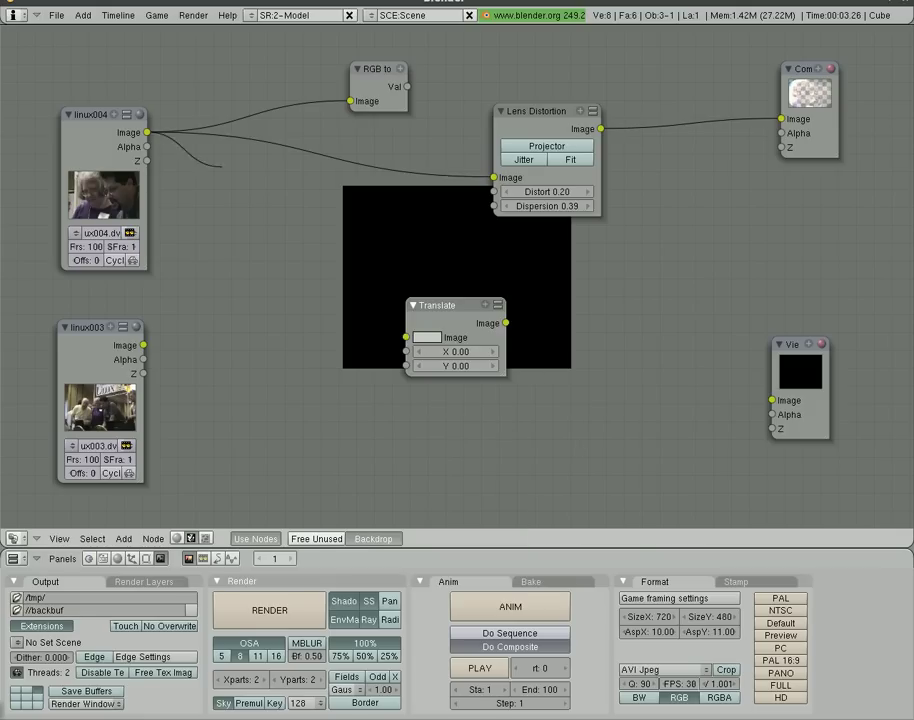
pyautogui.moveTo(147, 132); pyautogui.dragTo(407, 337)
pyautogui.moveTo(506, 323); pyautogui.dragTo(772, 395)
# - Shift the image sideways by entering a Translate X offset of 226
pyautogui.moveTo(452, 351); pyautogui.dragTo(606, 373)
pyautogui.click(460, 352)
pyautogui.write('226')
pyautogui.press('Return')
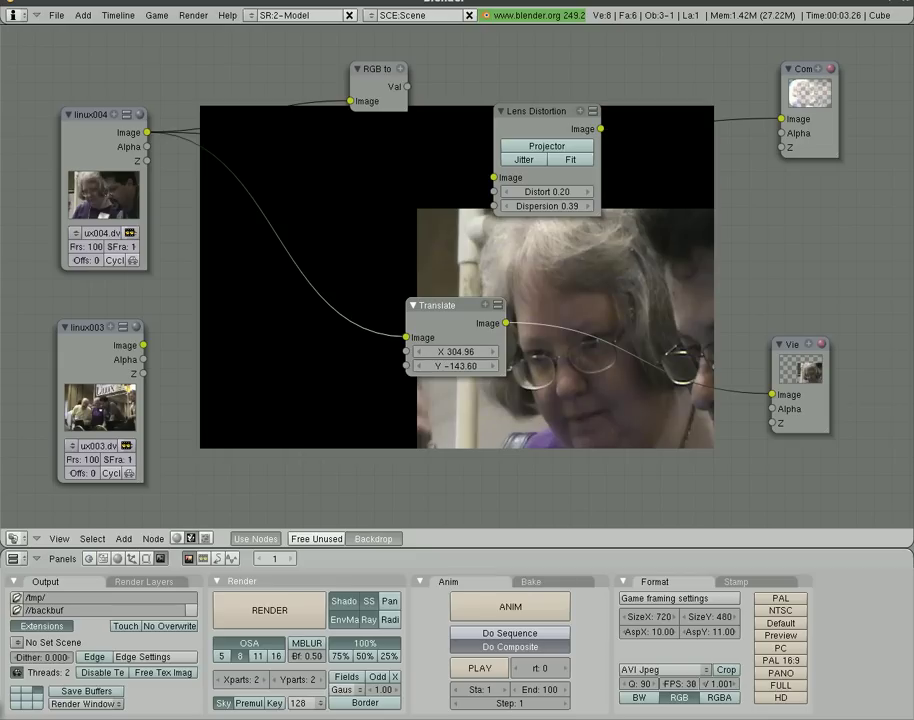
# - Delete the Translate node, leaving the Viewer black, and browse the Add node submenus
pyautogui.press('x')
pyautogui.press('space')
pyautogui.moveTo(537, 403)
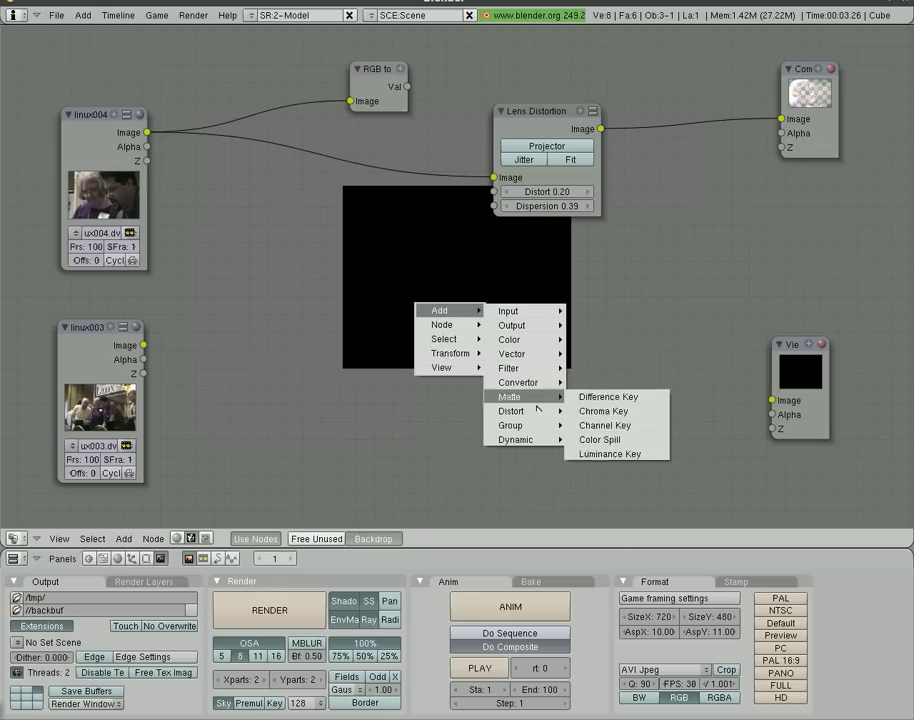
pyautogui.moveTo(530, 428)
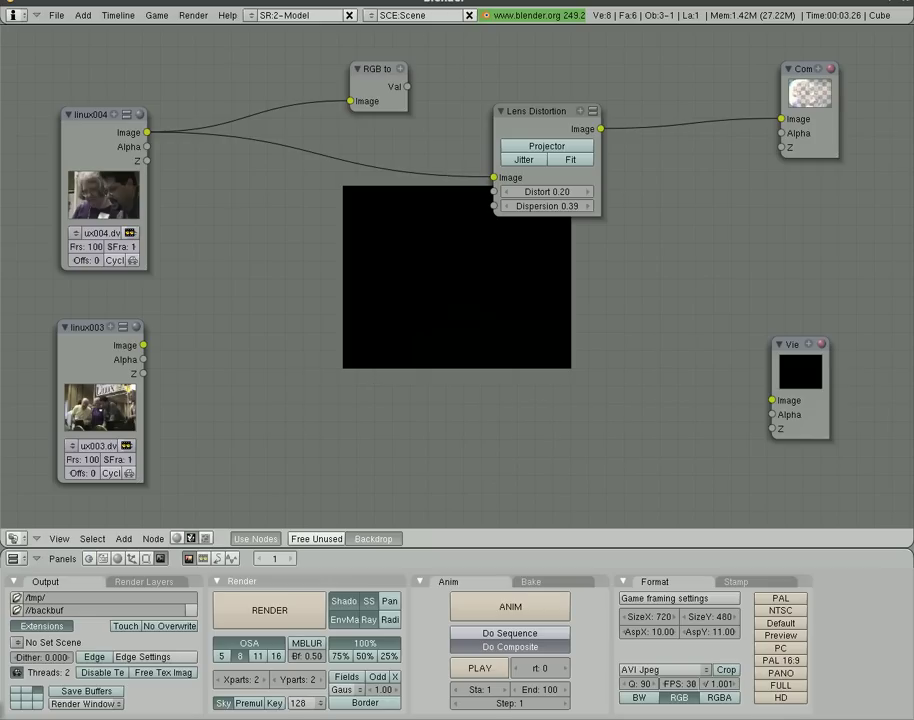
# - Pan and zoom around the node tree to review the remaining nodes
pyautogui.moveTo(284, 198)
pyautogui.mouseDown(button='middle')
pyautogui.moveTo(316, 232)
pyautogui.moveTo(645, 290)
pyautogui.moveTo(284, 102)
pyautogui.moveTo(111, 280)
pyautogui.moveTo(516, 242)
pyautogui.moveTo(202, 190)
pyautogui.moveTo(278, 194)
pyautogui.mouseUp(button='middle')
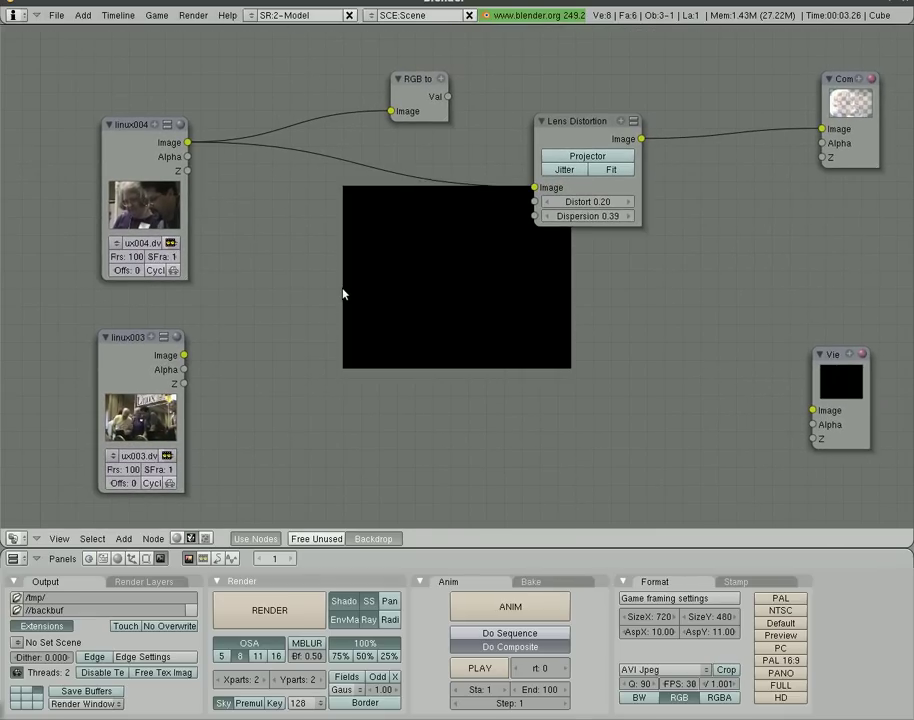
pyautogui.scroll(-1, 347, 241)
pyautogui.scroll(2, 347, 241)
pyautogui.scroll(-1, 345, 237)
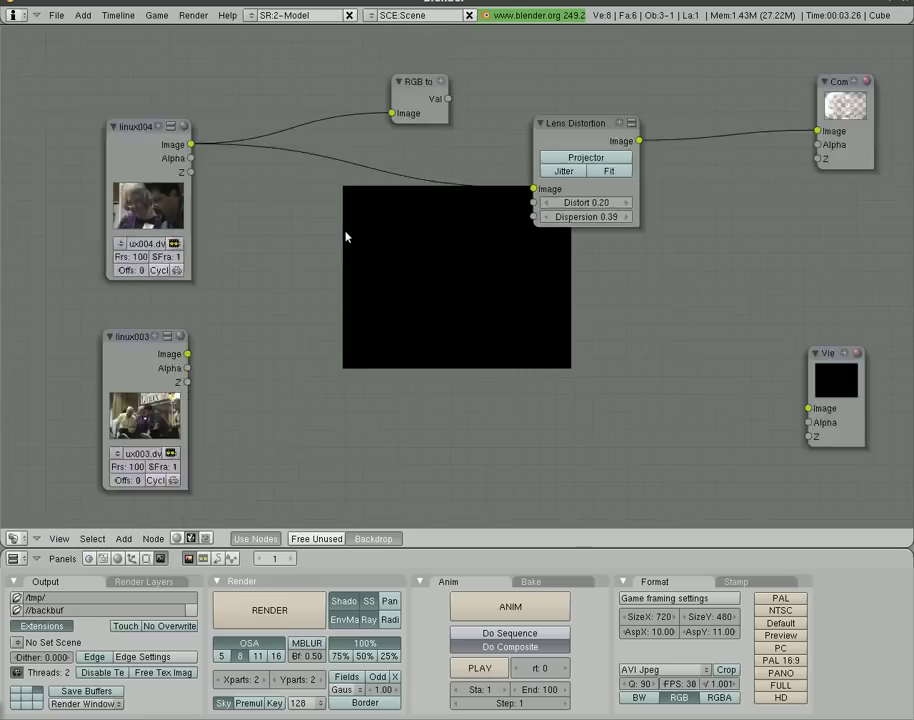
pyautogui.scroll(-1, 345, 237)
pyautogui.scroll(2, 345, 236)
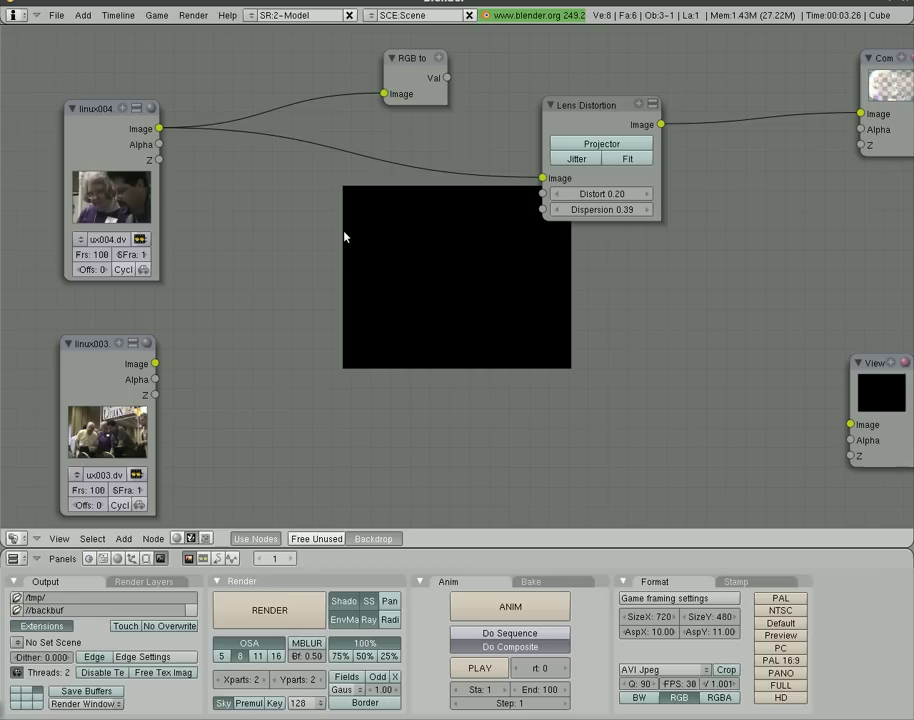
# - Collapse linux004, linux003, RGB to BW and Lens Distortion, stacking linux003 under linux004 and moving Lens Distortion upper-left
pyautogui.click(70, 108)
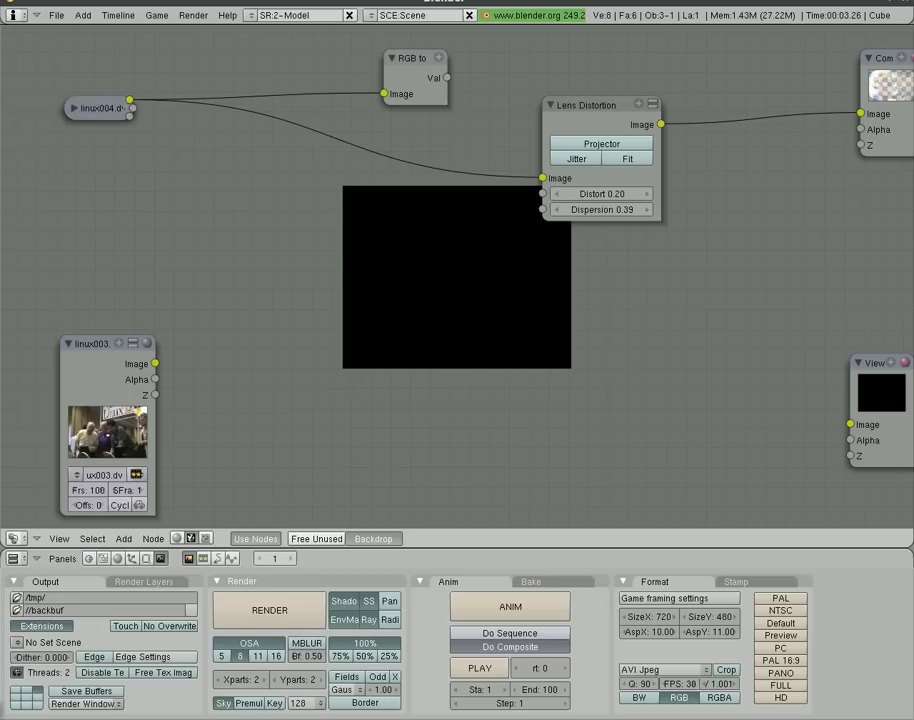
pyautogui.click(68, 343)
pyautogui.moveTo(83, 346); pyautogui.dragTo(85, 152)
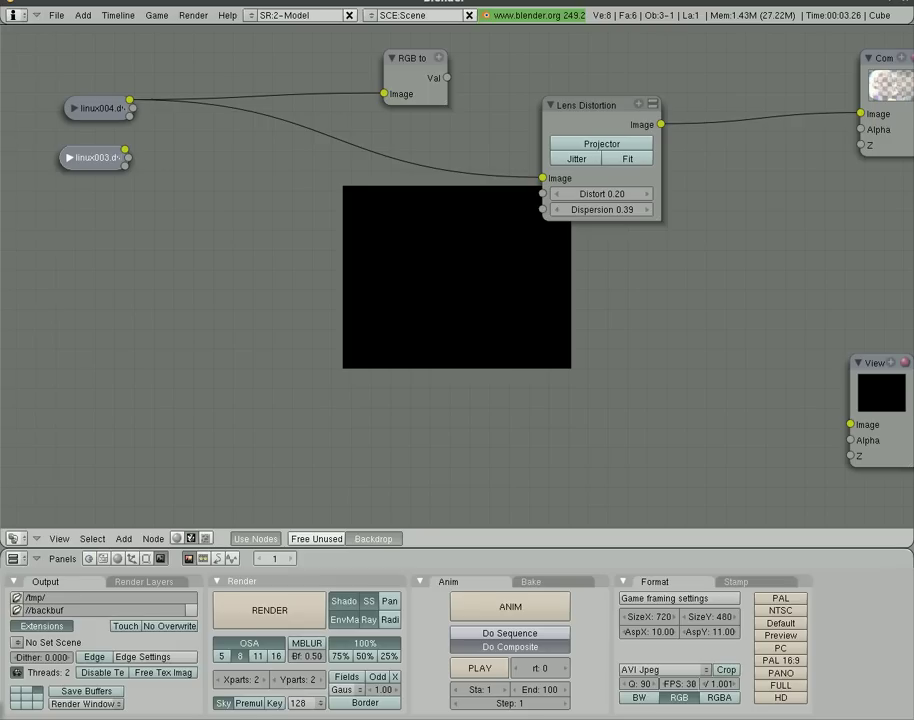
pyautogui.press('h')
pyautogui.click(550, 106)
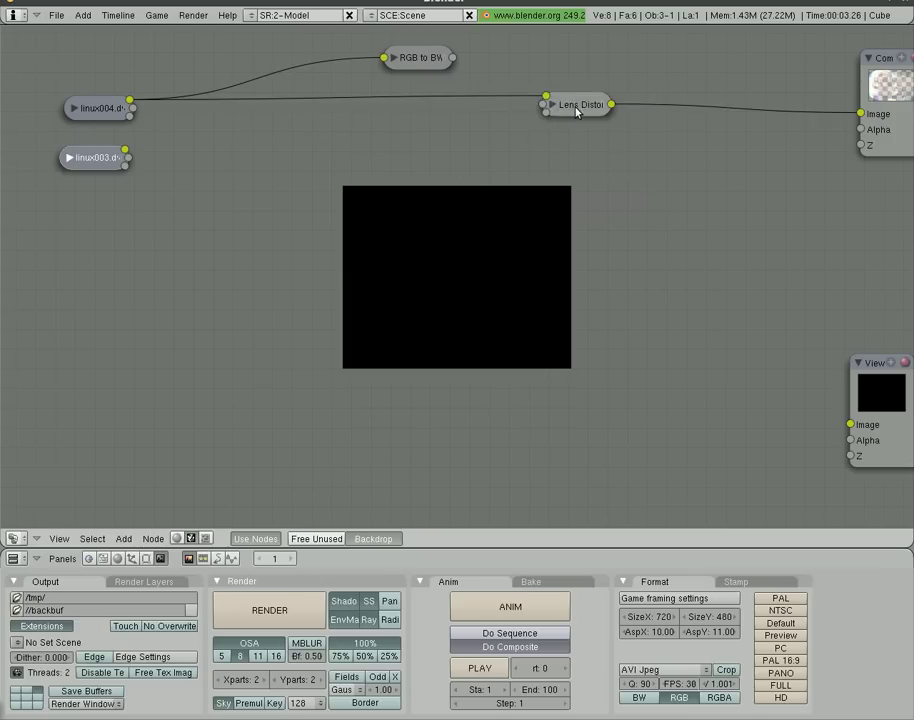
pyautogui.moveTo(552, 106); pyautogui.dragTo(188, 71)
# - Collapse the Composite and Viewer nodes and place them beside Lens Distortion, Viewer below Composite
pyautogui.press('h')
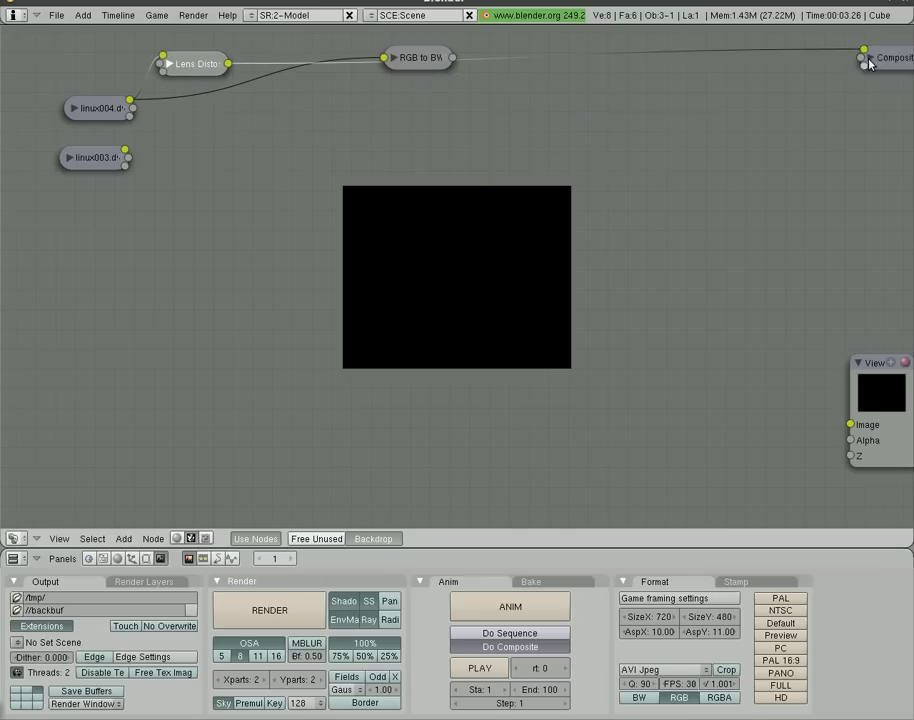
pyautogui.moveTo(880, 57); pyautogui.dragTo(290, 55)
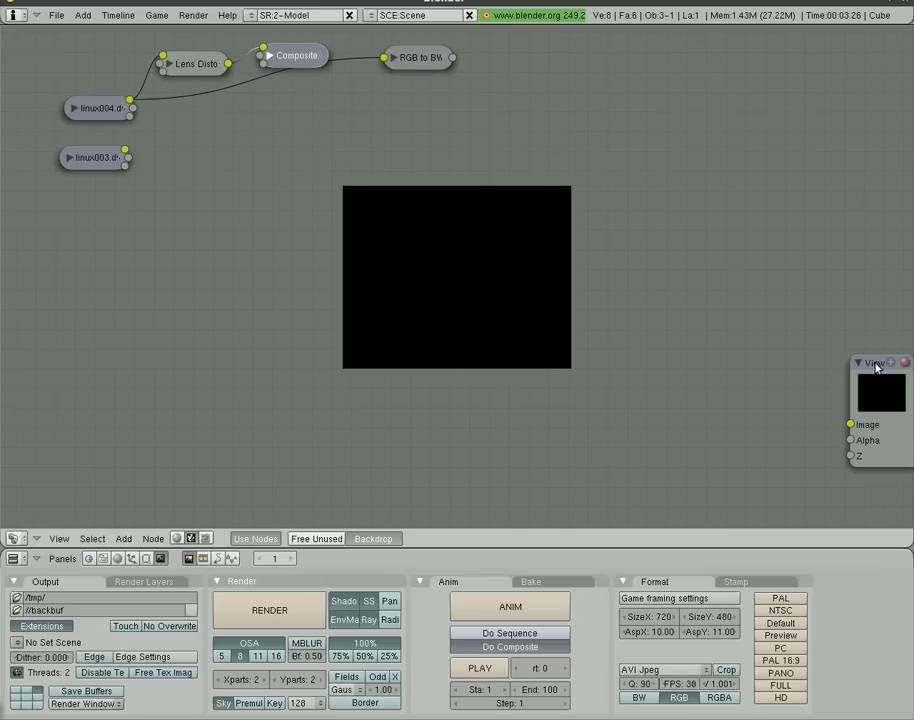
pyautogui.press('h')
pyautogui.press('g')
pyautogui.click(300, 112)
pyautogui.moveTo(300, 112); pyautogui.dragTo(272, 106)
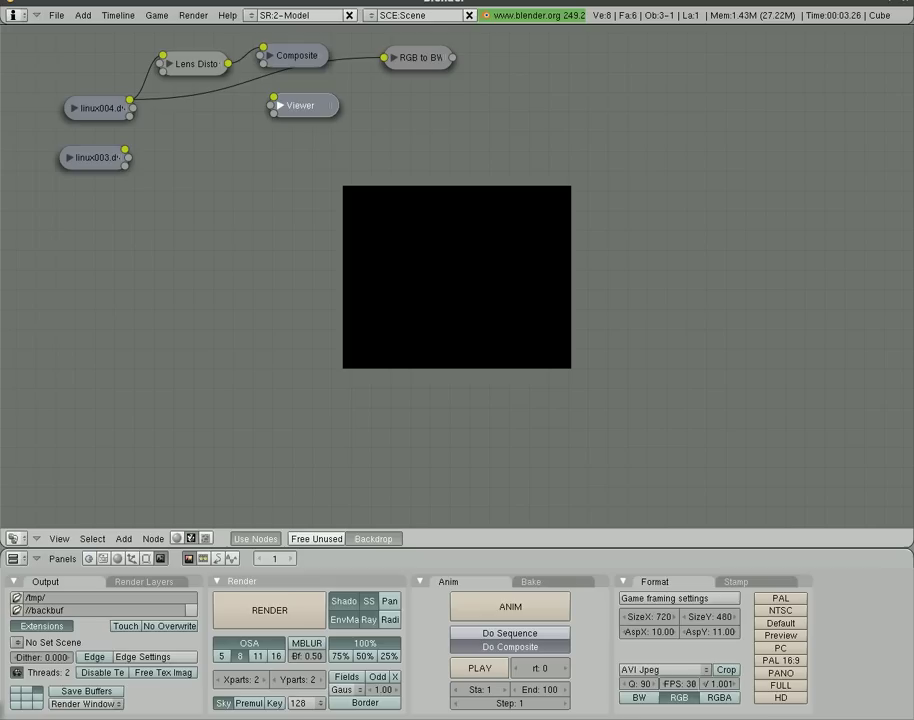